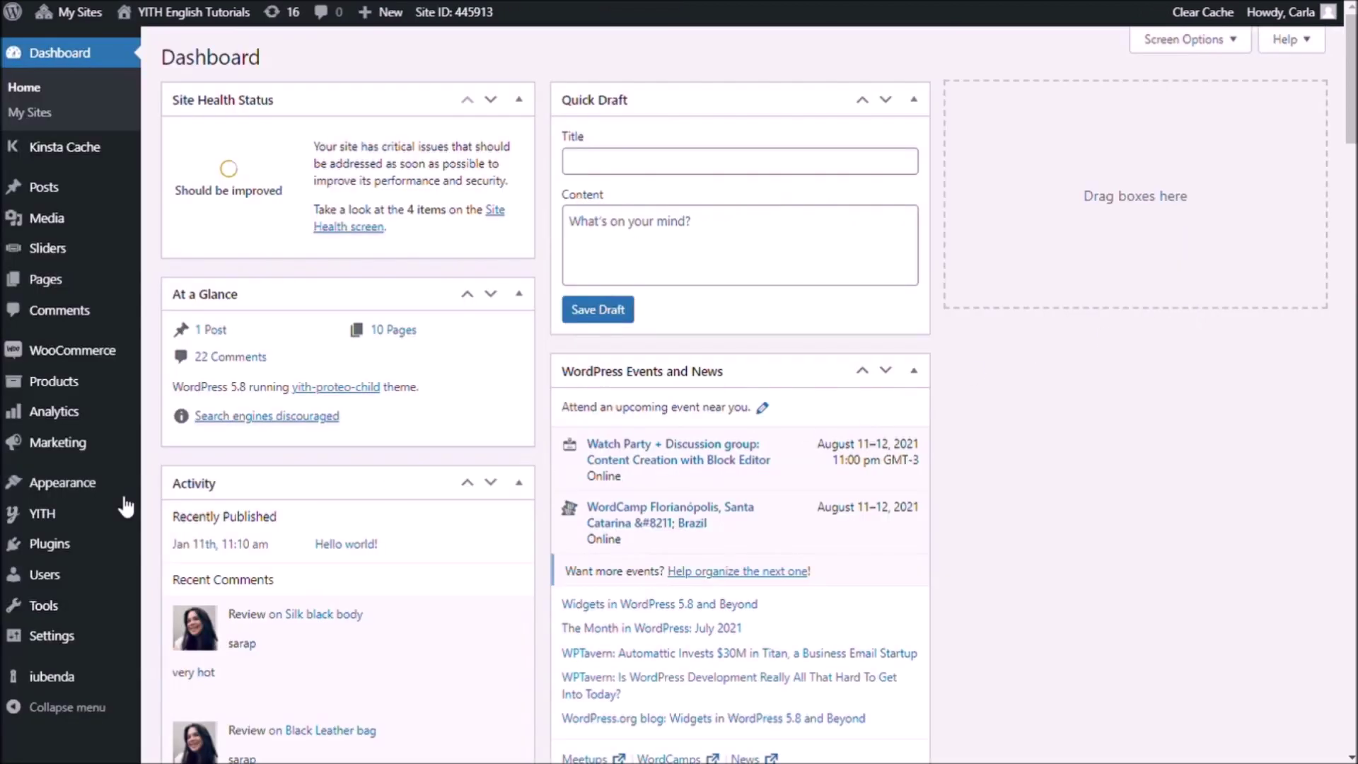
Start a new options block from the YITH Product Add-ons page.
{"action": "mouse_move", "coordinate": [74, 520]}
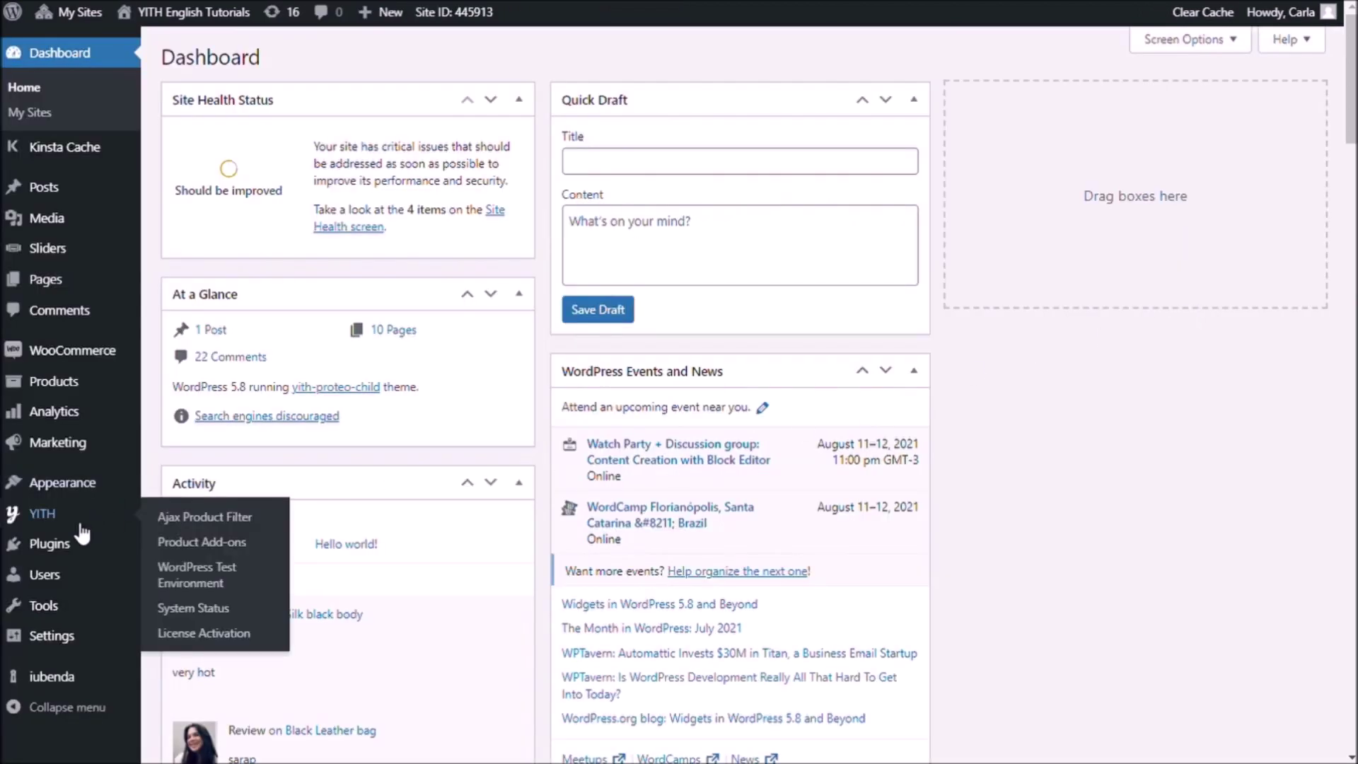
{"action": "left_click", "coordinate": [202, 542]}
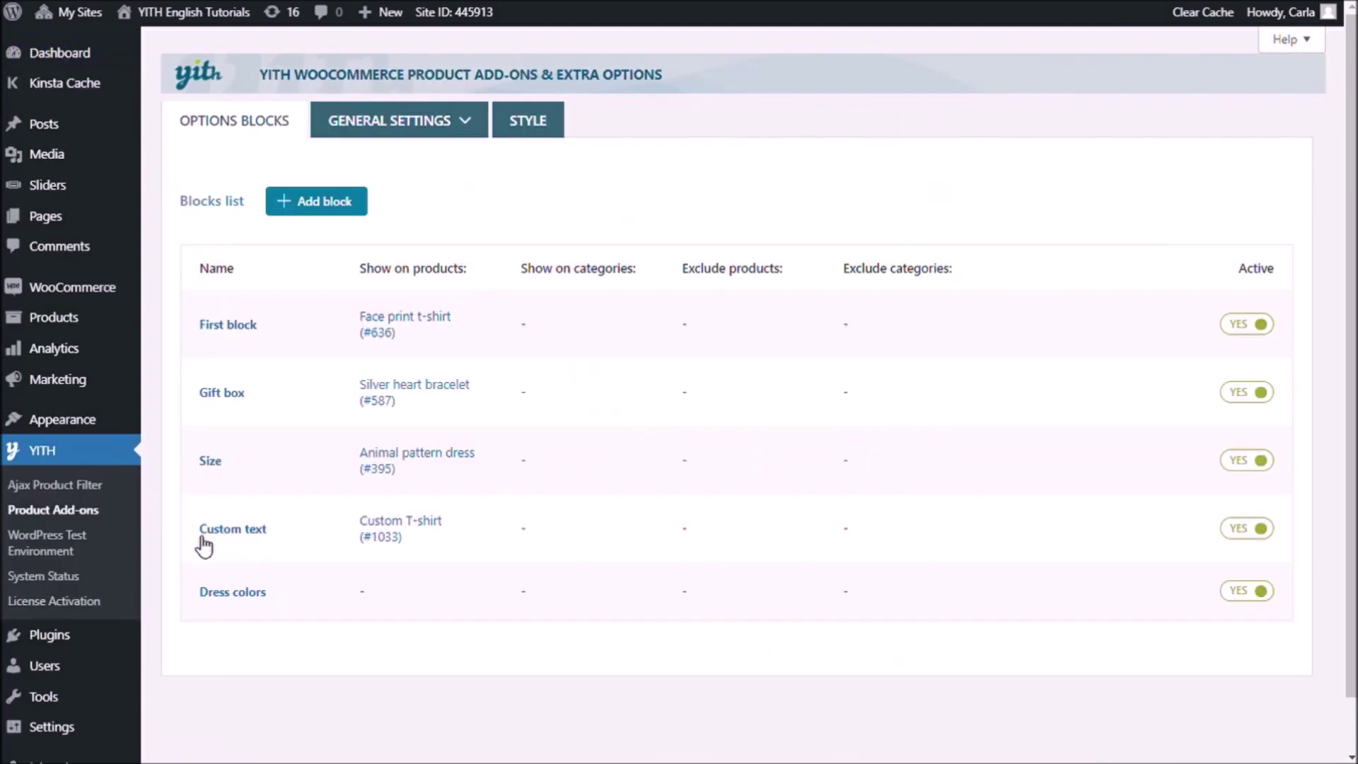
{"action": "left_click", "coordinate": [346, 208]}
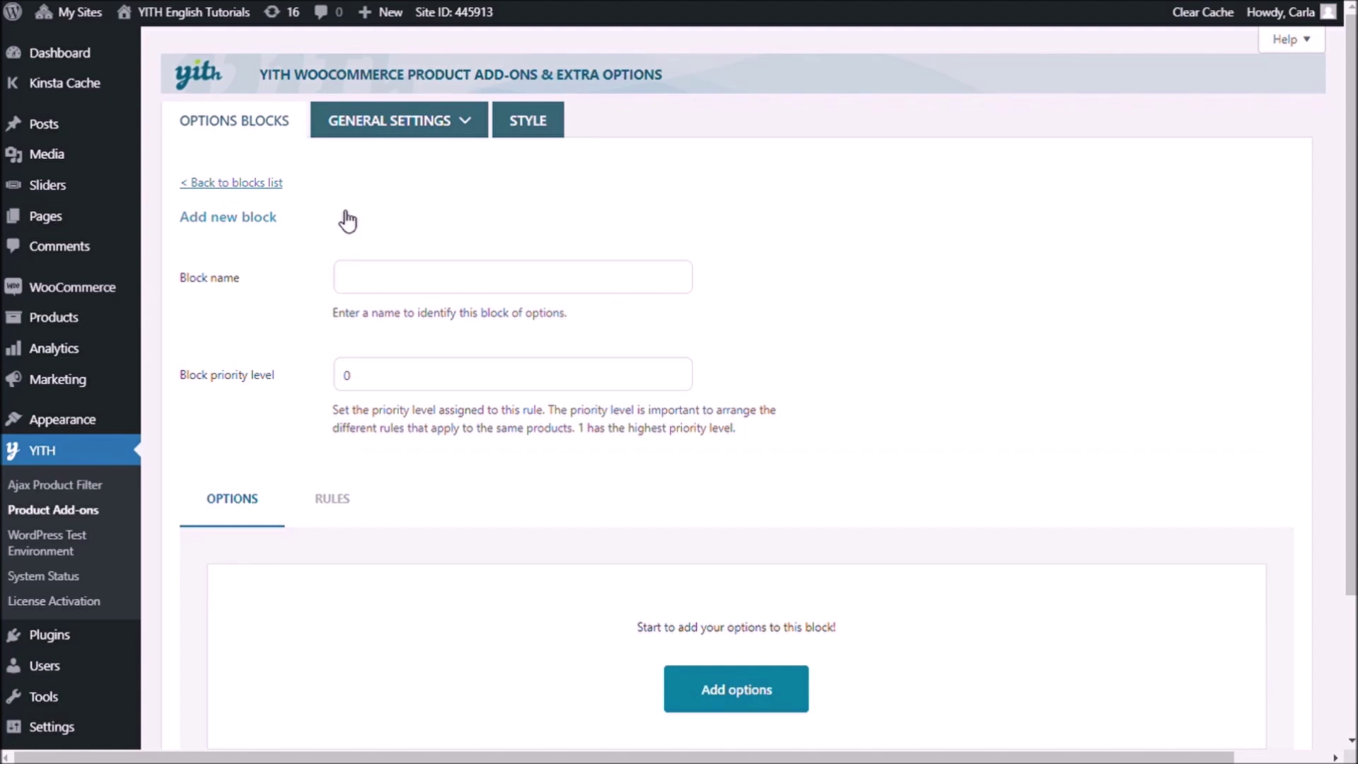
Name the block 'Face masks', set its priority to 1, and bring up the option types.
{"action": "left_click", "coordinate": [391, 277]}
{"action": "type", "text": "Face masks"}
{"action": "scroll", "coordinate": [482, 415], "scroll_direction": "down", "scroll_amount": 3}
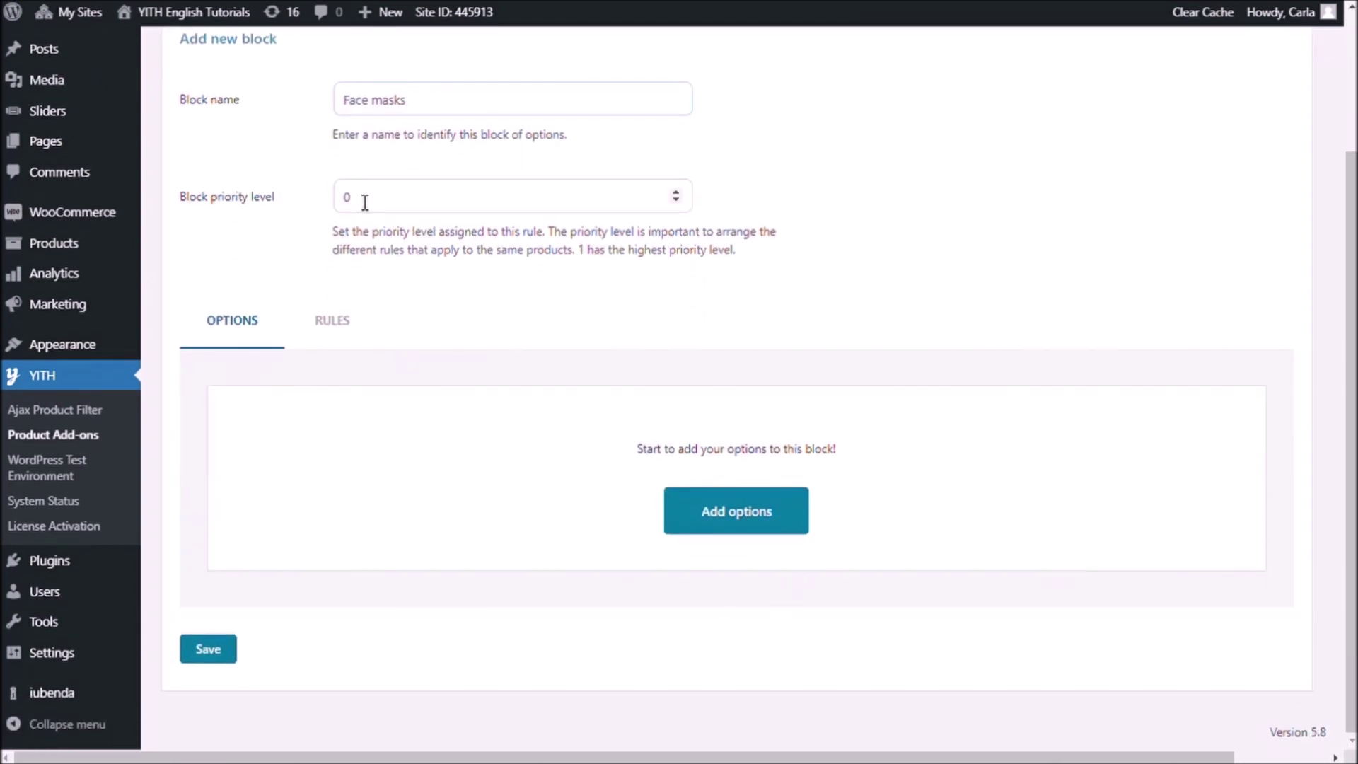
{"action": "double_click", "coordinate": [365, 203]}
{"action": "type", "text": "1"}
{"action": "left_click", "coordinate": [751, 527]}
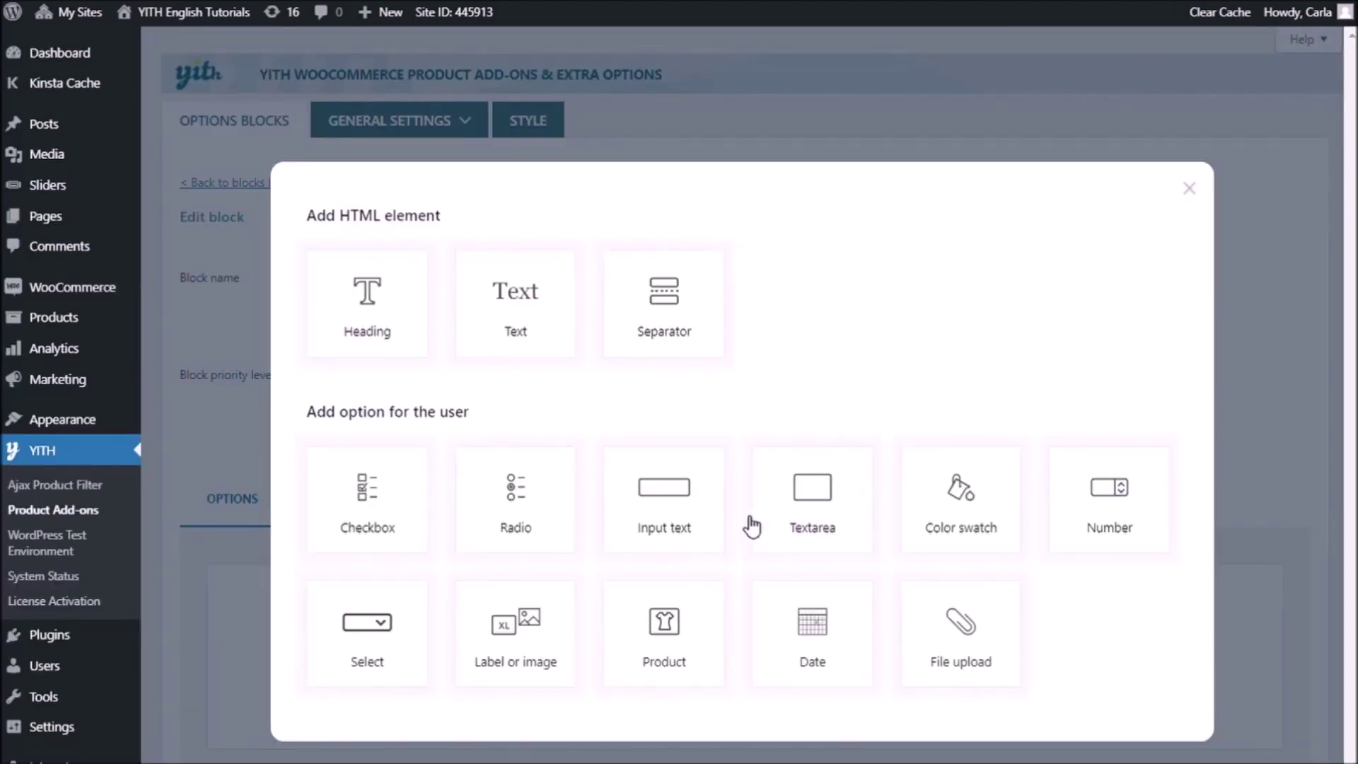
Add a Select add-on titled 'Choose a pack size :'.
{"action": "scroll", "coordinate": [885, 361], "scroll_direction": "down", "scroll_amount": 3}
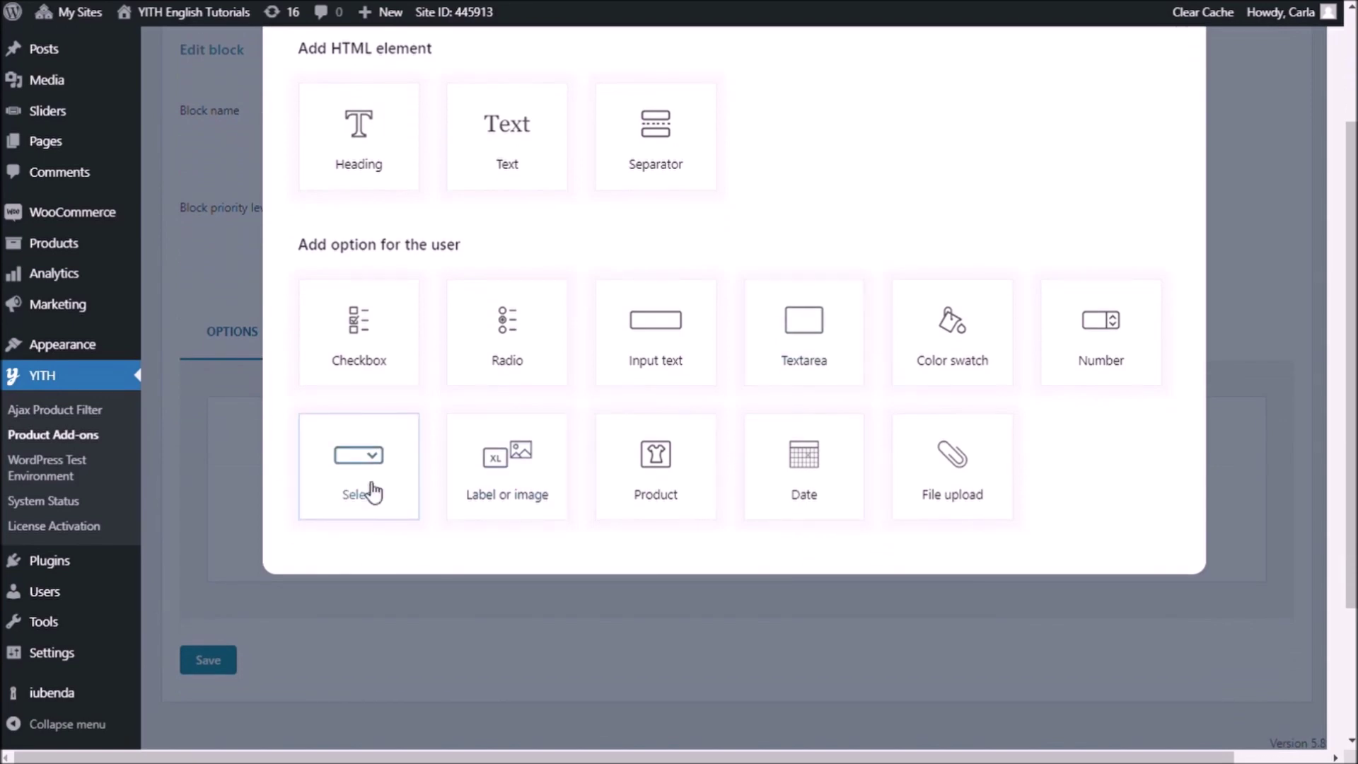
{"action": "left_click", "coordinate": [372, 492]}
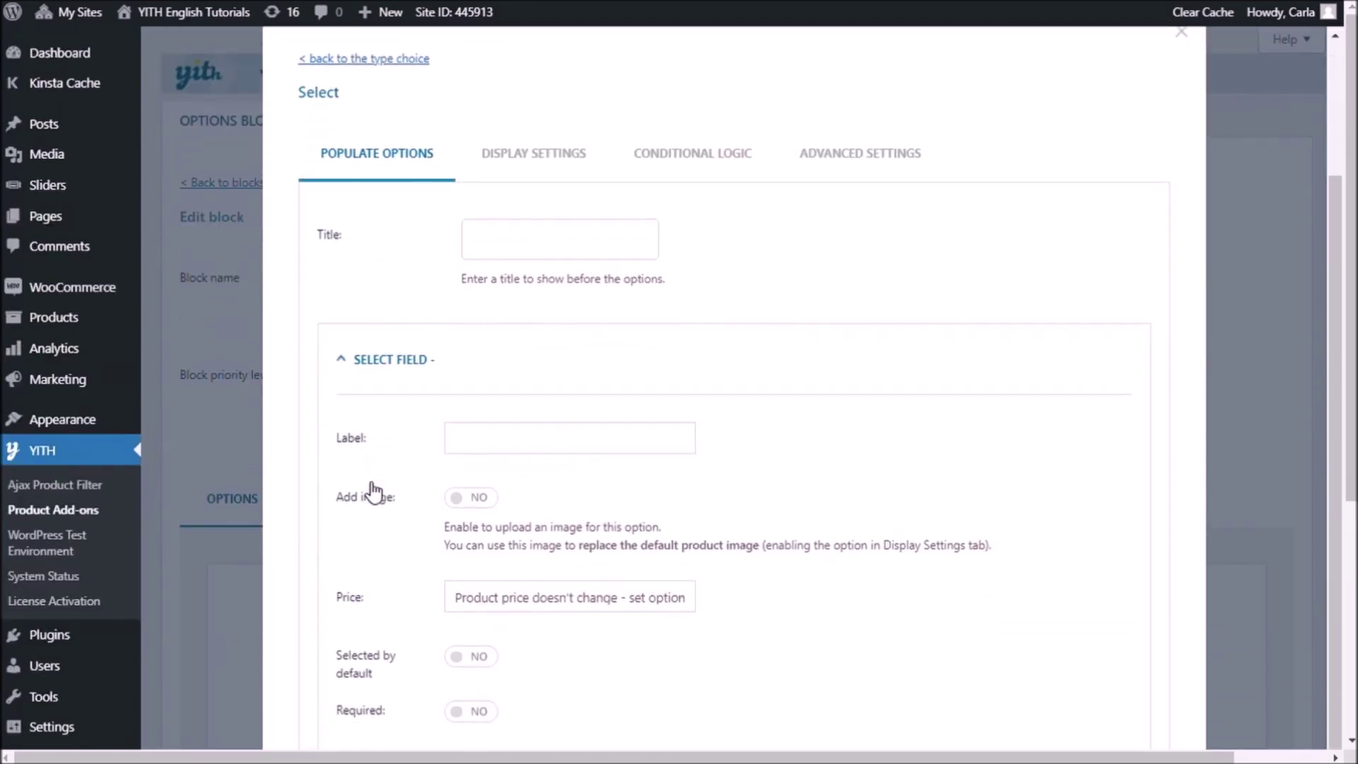
{"action": "left_click", "coordinate": [600, 238]}
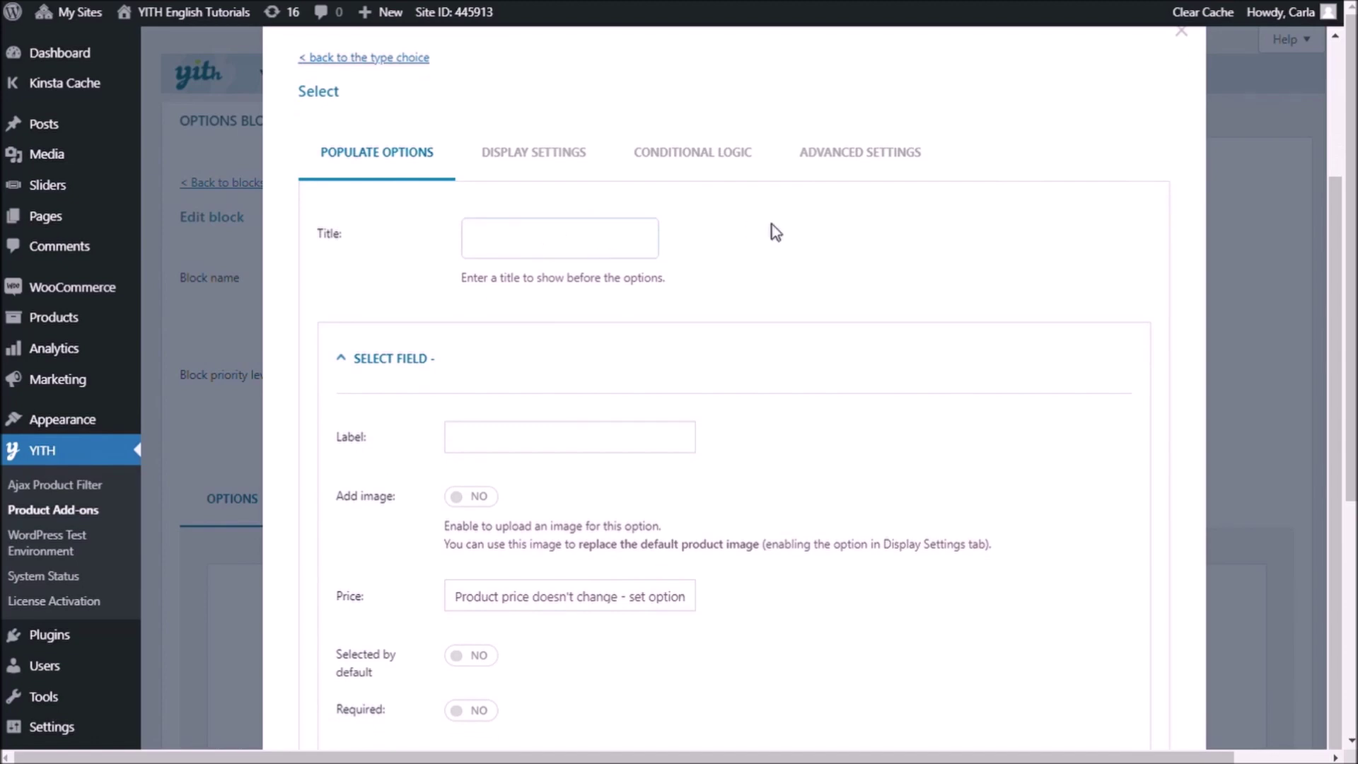
{"action": "type", "text": "Choose a pack size :"}
Label the first option '10 pieces pack' and attach the 10-pack face mask image.
{"action": "scroll", "coordinate": [772, 223], "scroll_direction": "down", "scroll_amount": 2}
{"action": "scroll", "coordinate": [785, 231], "scroll_direction": "down", "scroll_amount": 1}
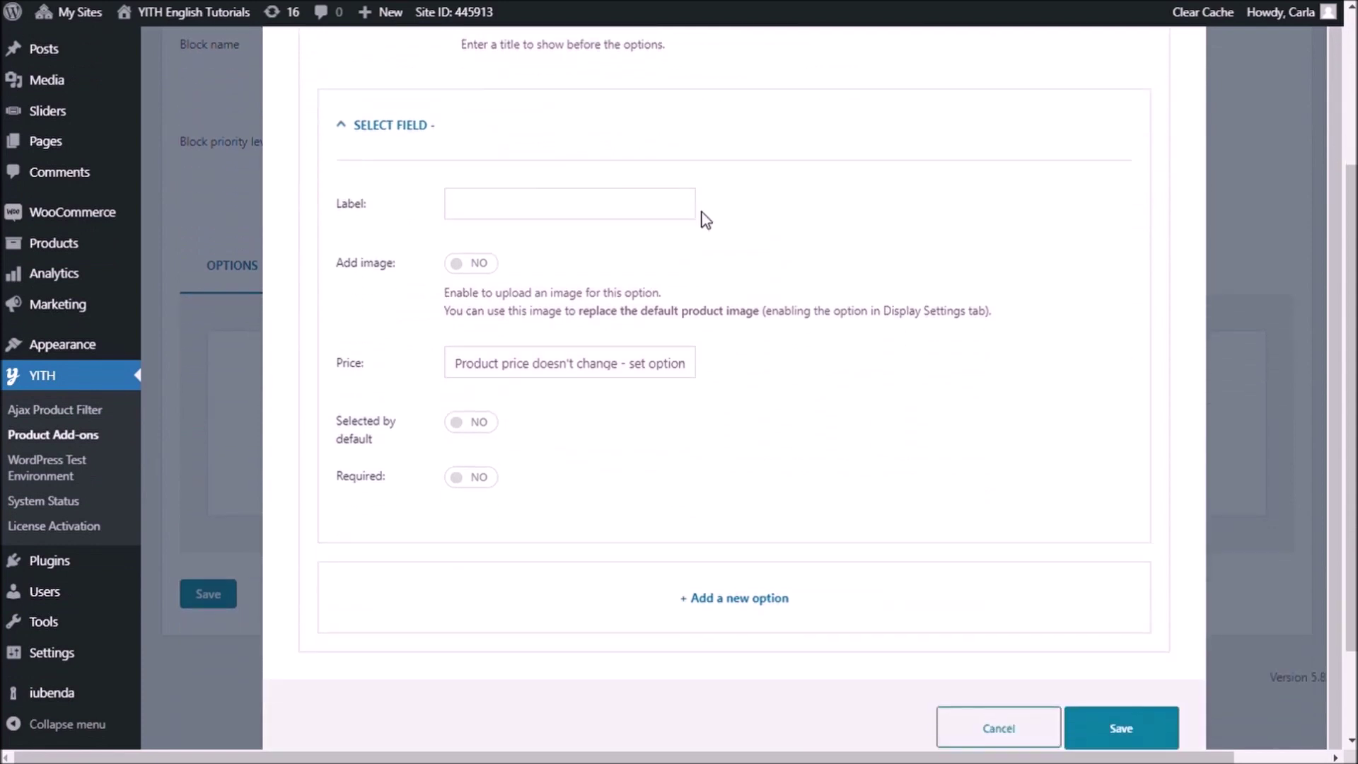
{"action": "left_click", "coordinate": [620, 206]}
{"action": "type", "text": "10 pieces pack"}
{"action": "left_click", "coordinate": [486, 266]}
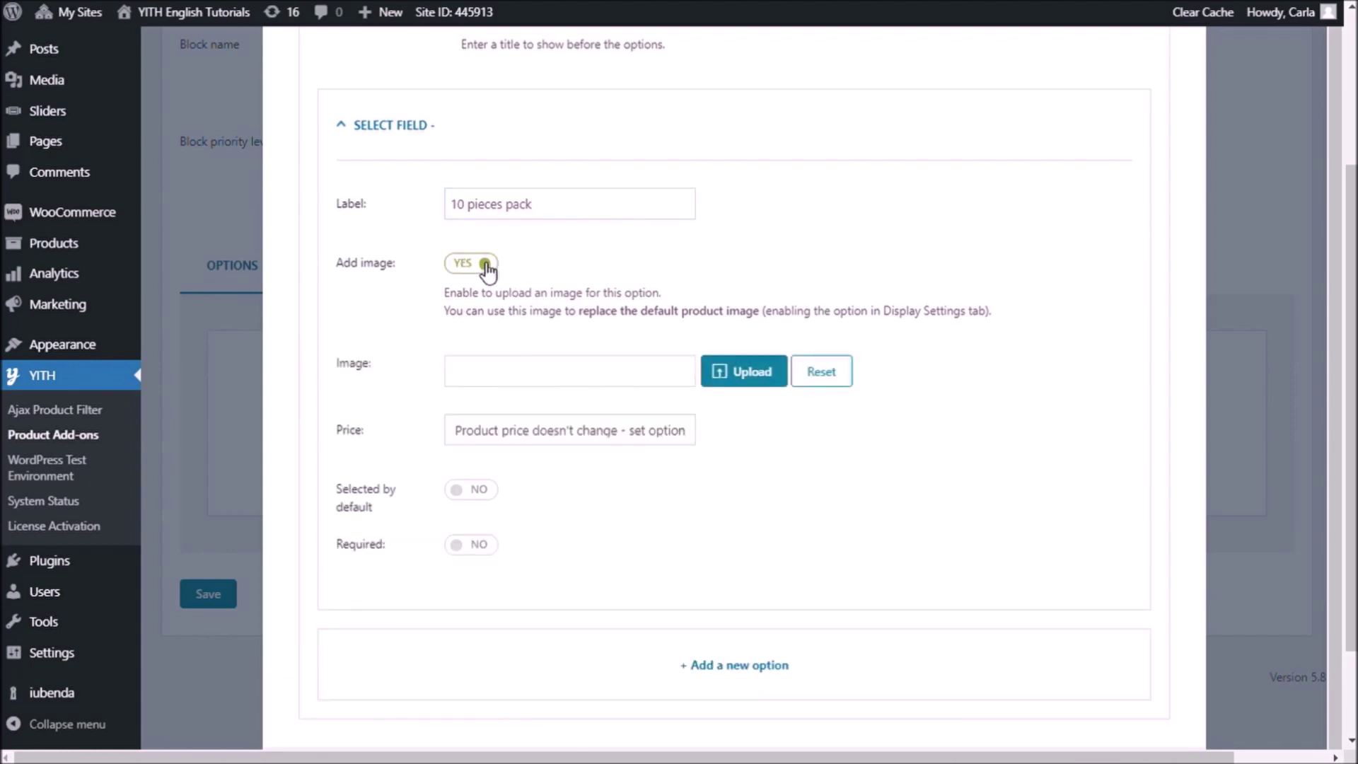
{"action": "left_click", "coordinate": [744, 374]}
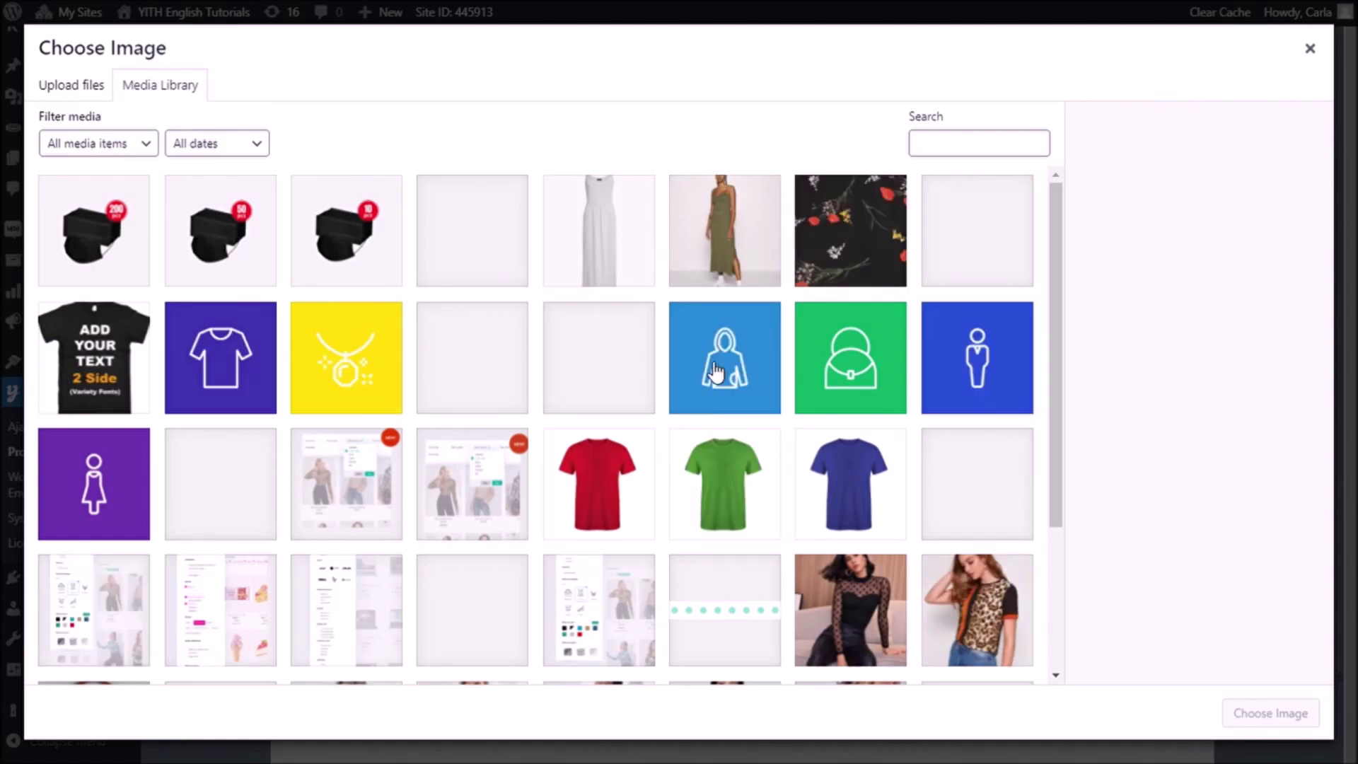
{"action": "left_click", "coordinate": [380, 262]}
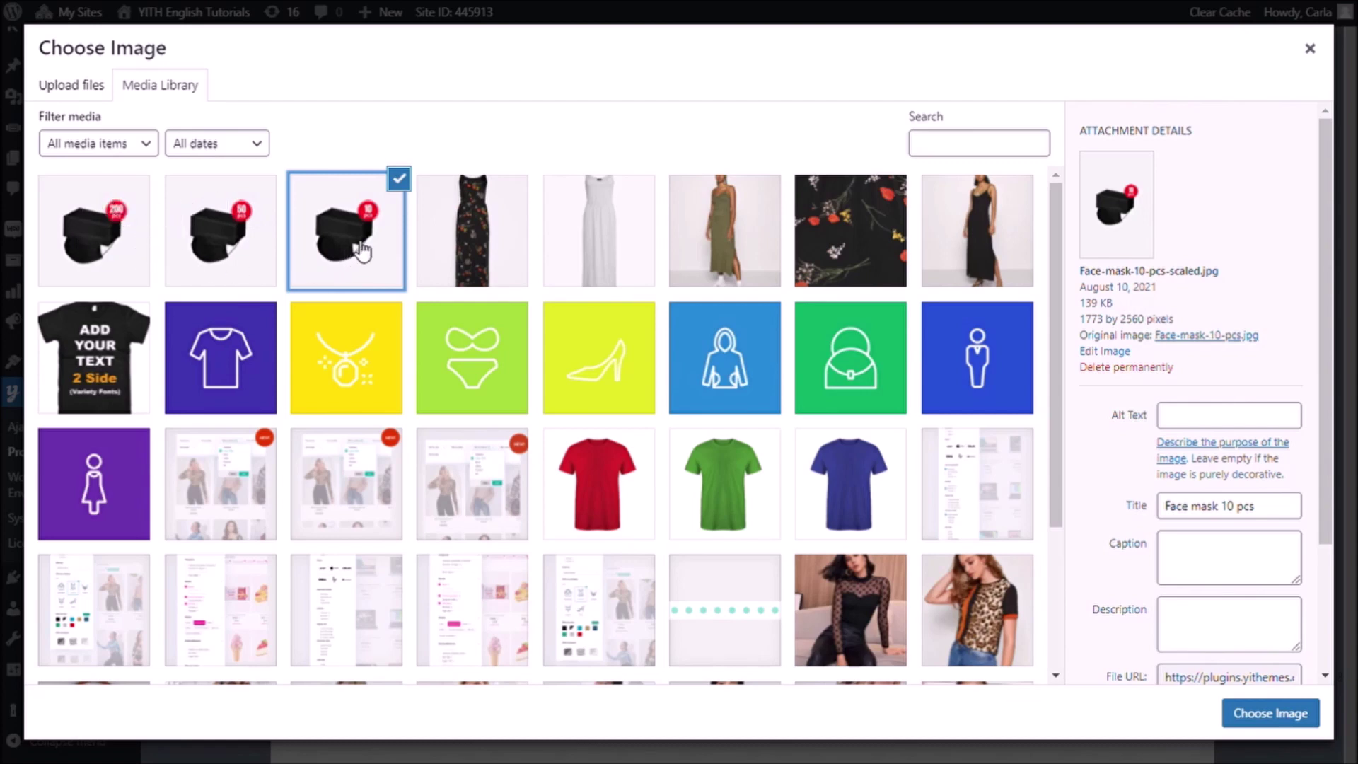
{"action": "left_click", "coordinate": [1268, 714]}
{"action": "scroll", "coordinate": [808, 534], "scroll_direction": "down", "scroll_amount": 1}
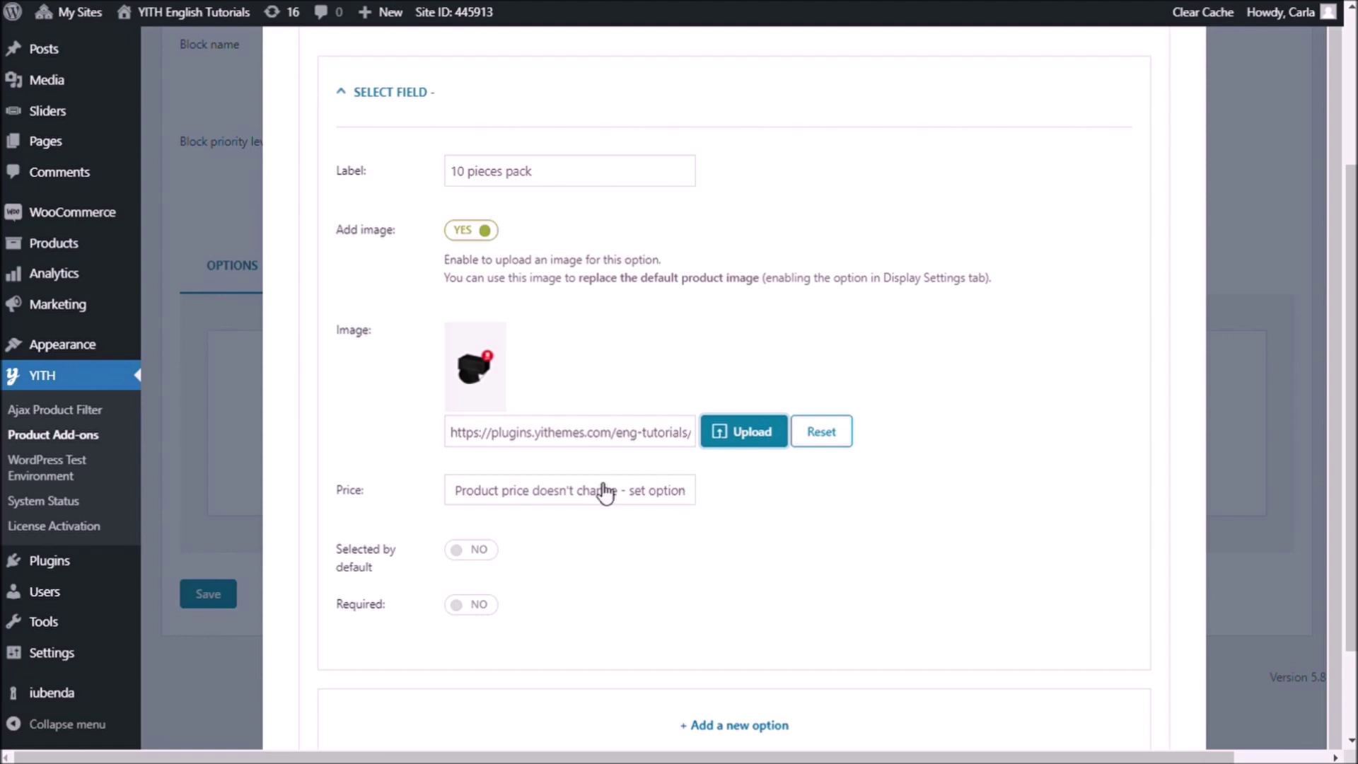
{"action": "scroll", "coordinate": [629, 595], "scroll_direction": "down", "scroll_amount": 4}
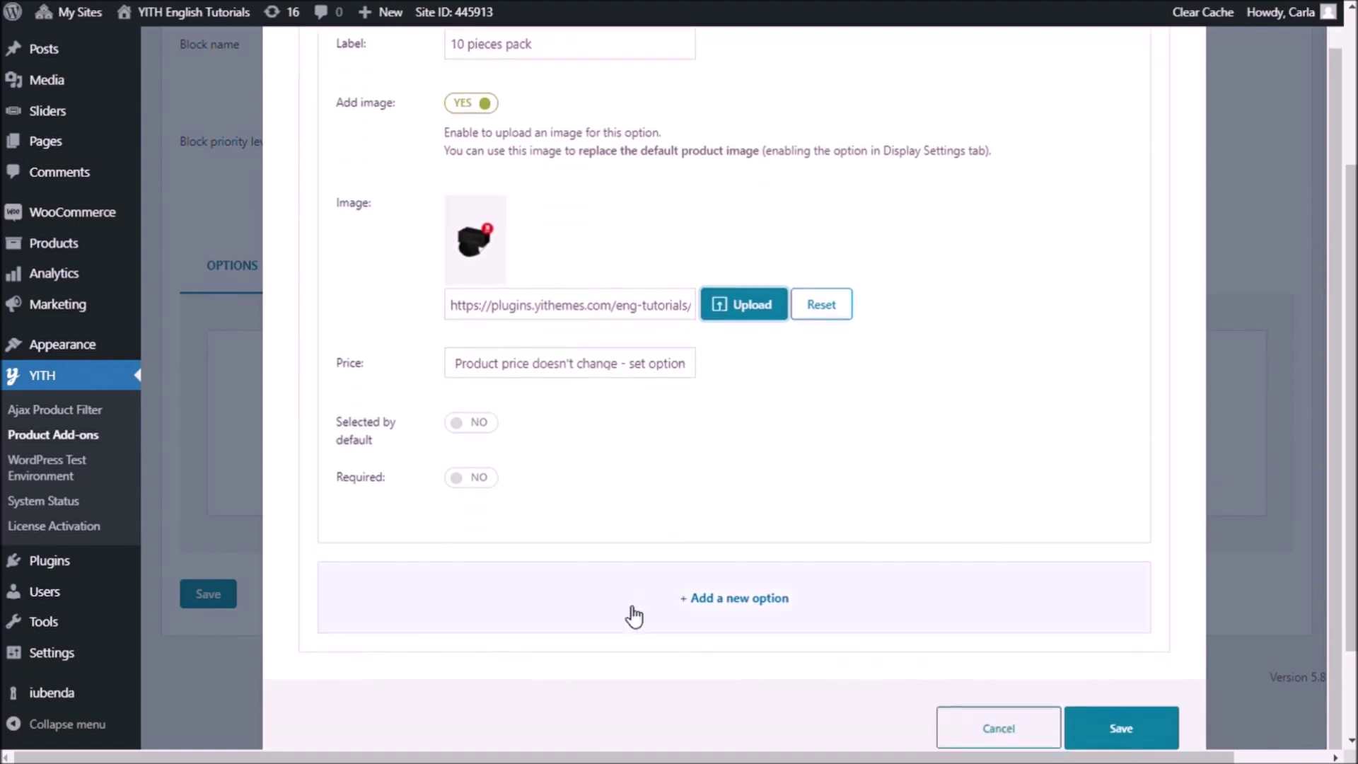
Add a second option '50 pieces pack' with the 50-pack face mask image.
{"action": "left_click", "coordinate": [733, 621]}
{"action": "scroll", "coordinate": [732, 620], "scroll_direction": "down", "scroll_amount": 4}
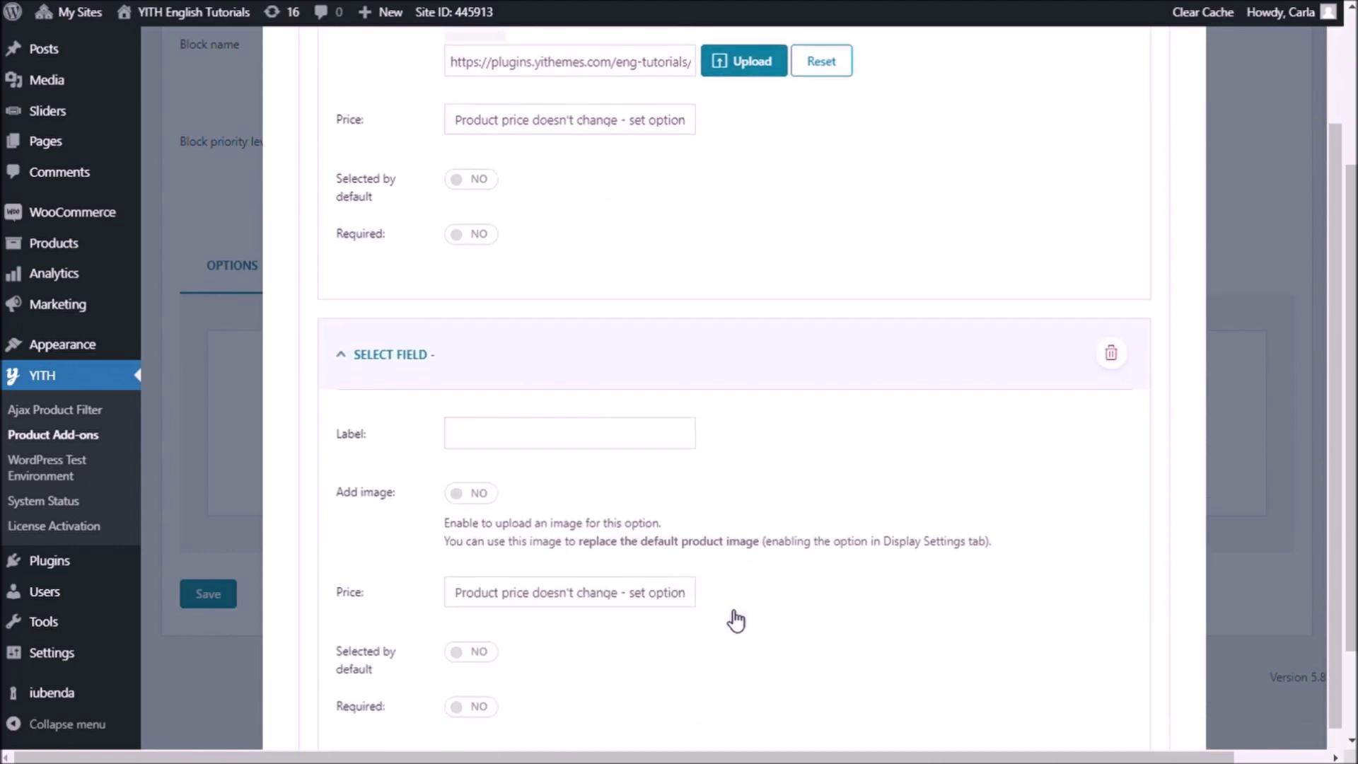
{"action": "left_click", "coordinate": [646, 388]}
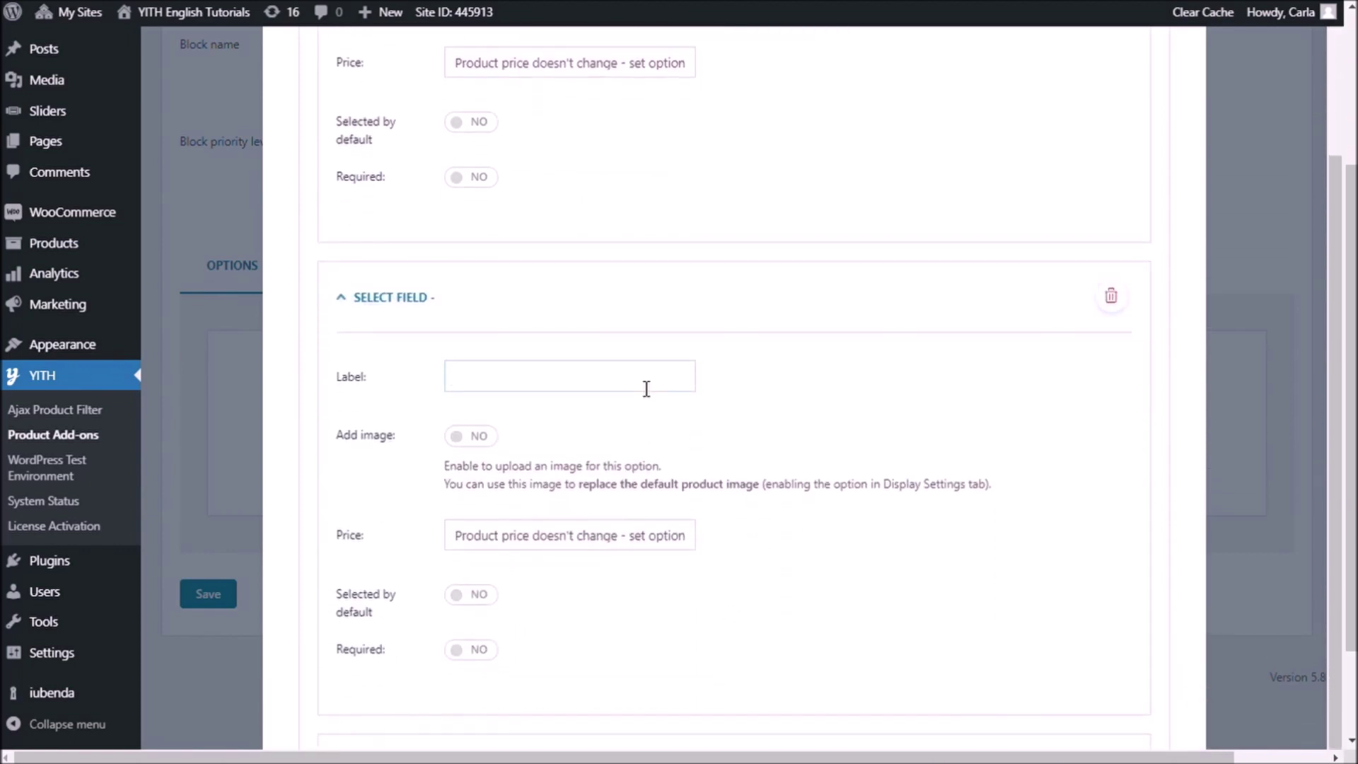
{"action": "type", "text": "50 pieces pack"}
{"action": "left_click", "coordinate": [472, 437]}
{"action": "scroll", "coordinate": [689, 456], "scroll_direction": "down", "scroll_amount": 2}
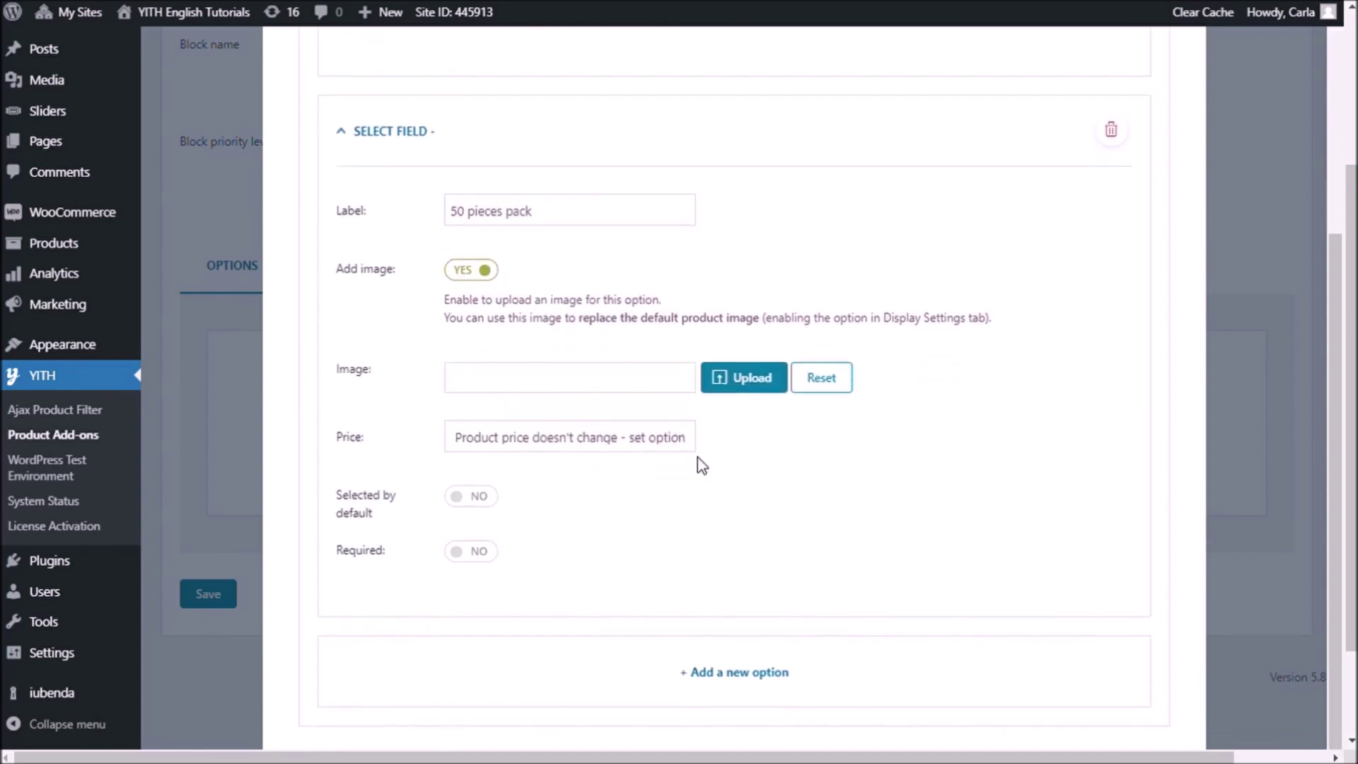
{"action": "left_click", "coordinate": [764, 382]}
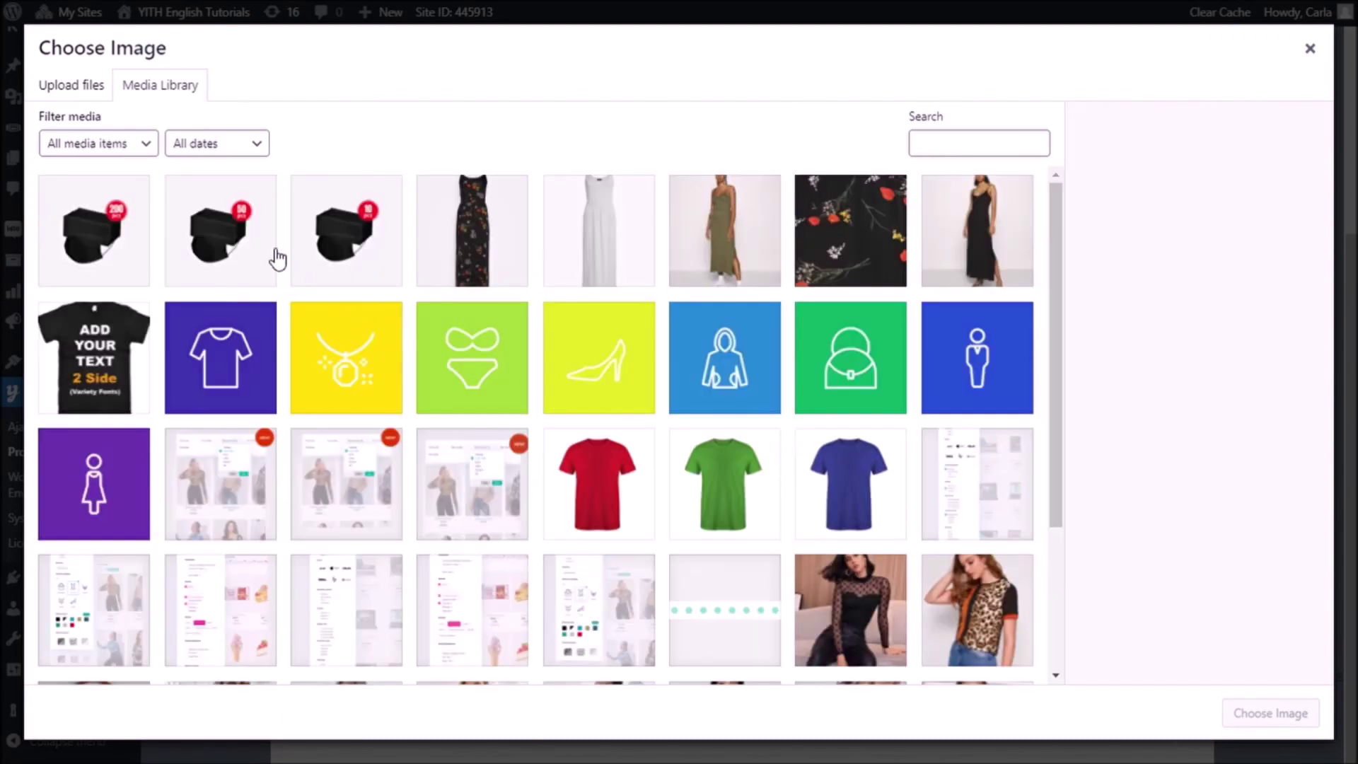
{"action": "left_click", "coordinate": [272, 259]}
{"action": "left_click", "coordinate": [1273, 715]}
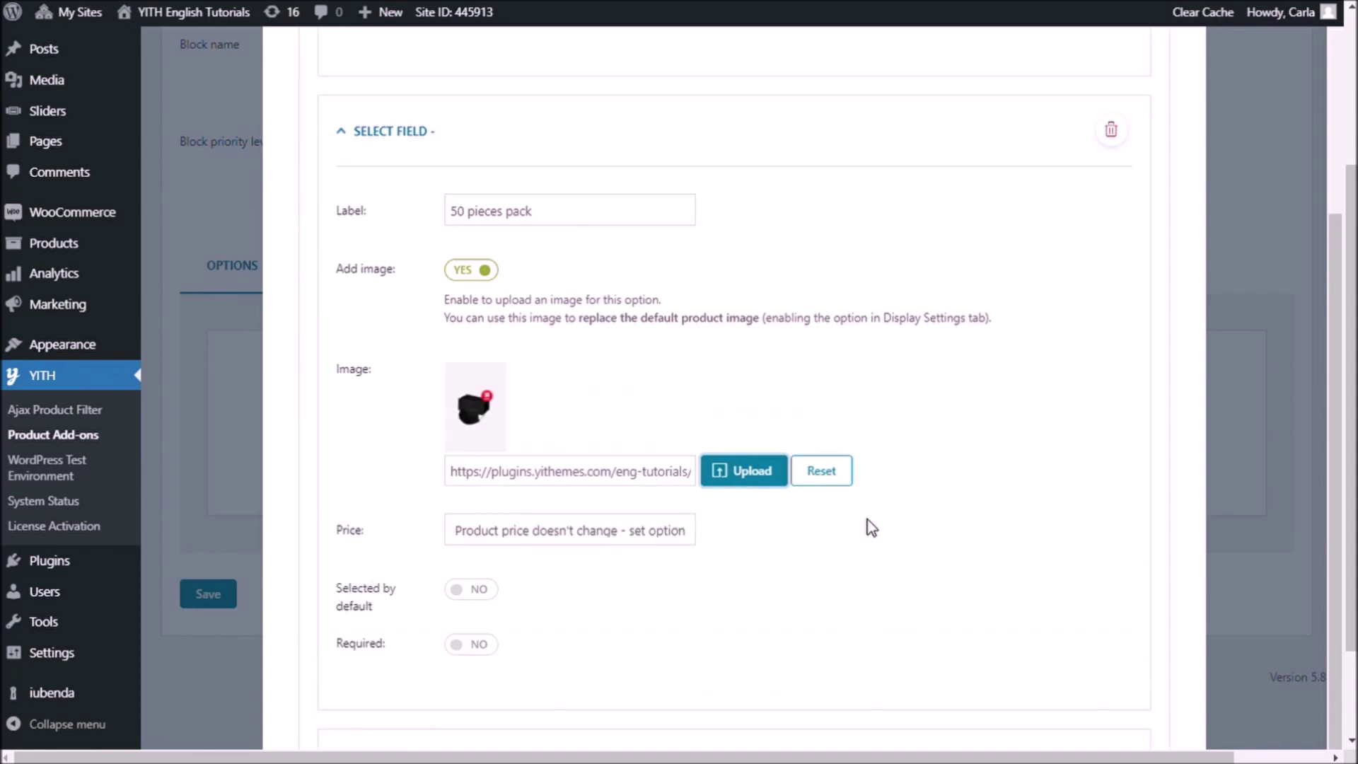
Make the 50 pieces pack increase the product price by a fixed 20.
{"action": "left_click", "coordinate": [536, 575]}
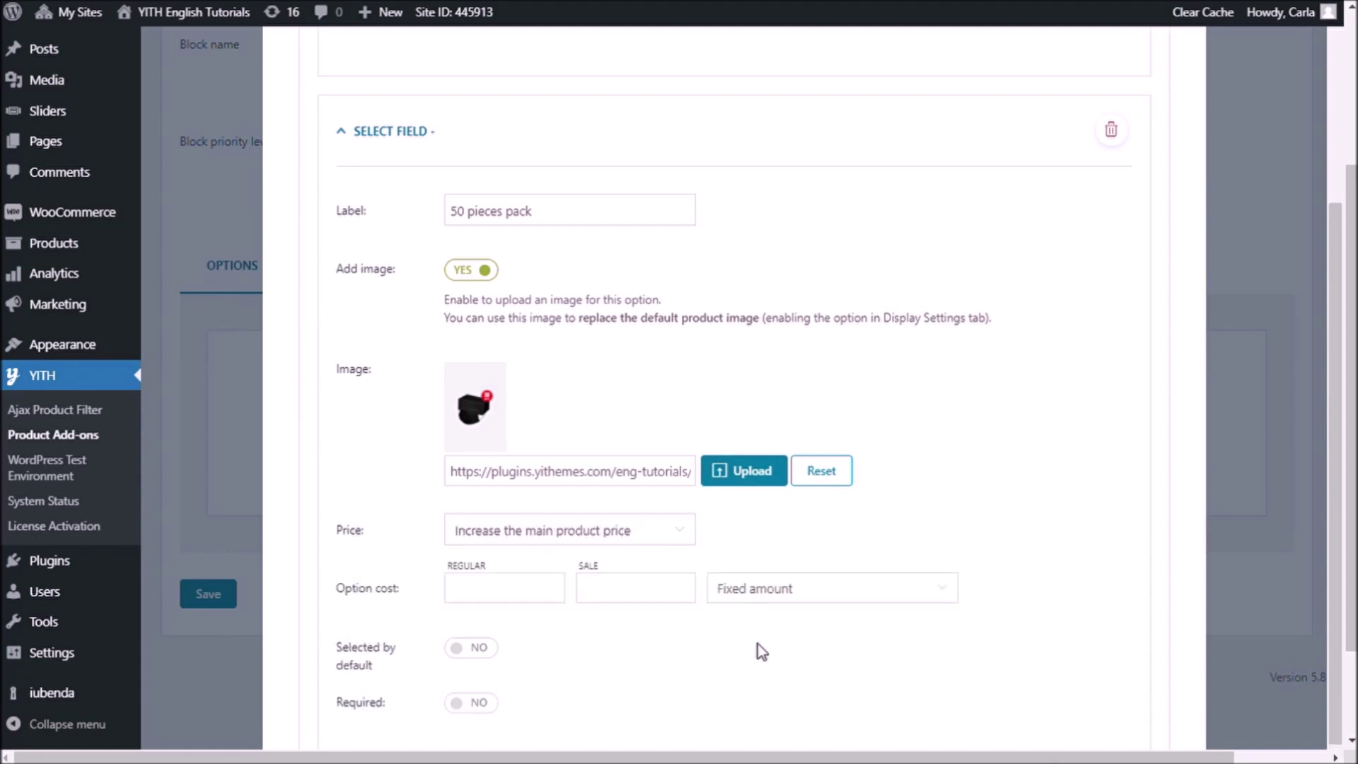
{"action": "left_click", "coordinate": [545, 600]}
{"action": "type", "text": "20"}
{"action": "scroll", "coordinate": [775, 655], "scroll_direction": "down", "scroll_amount": 3}
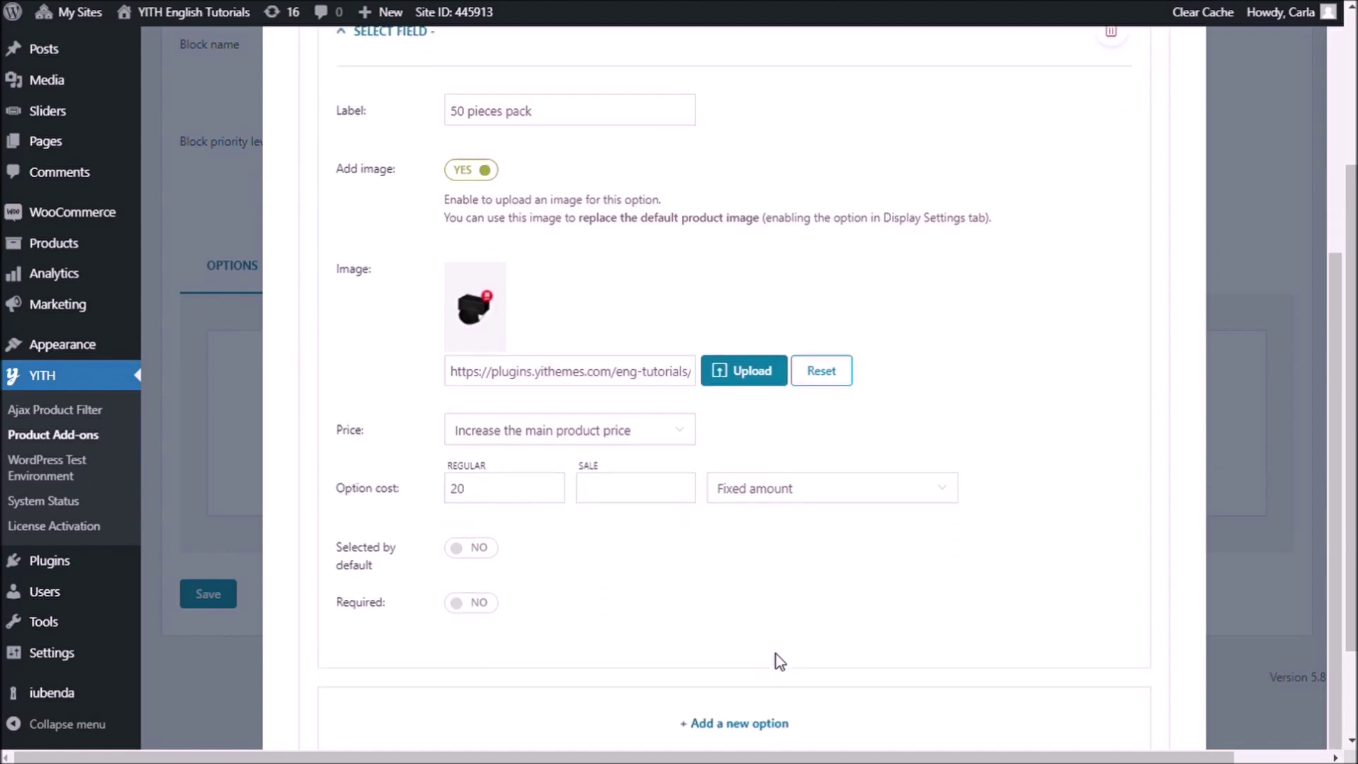
Add a third option '200 pieces pack' with the 200-pack face mask image.
{"action": "left_click", "coordinate": [767, 599]}
{"action": "scroll", "coordinate": [767, 597], "scroll_direction": "down", "scroll_amount": 4}
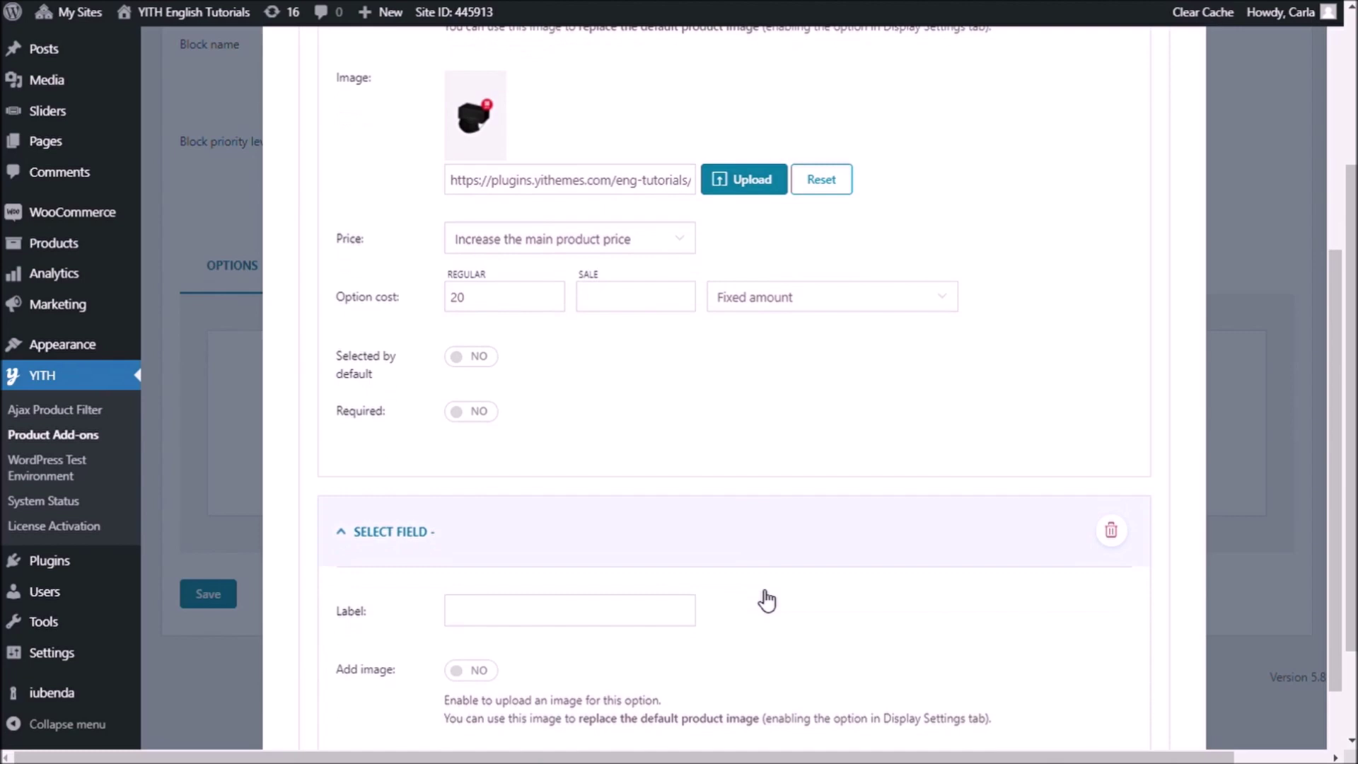
{"action": "type", "text": "2"}
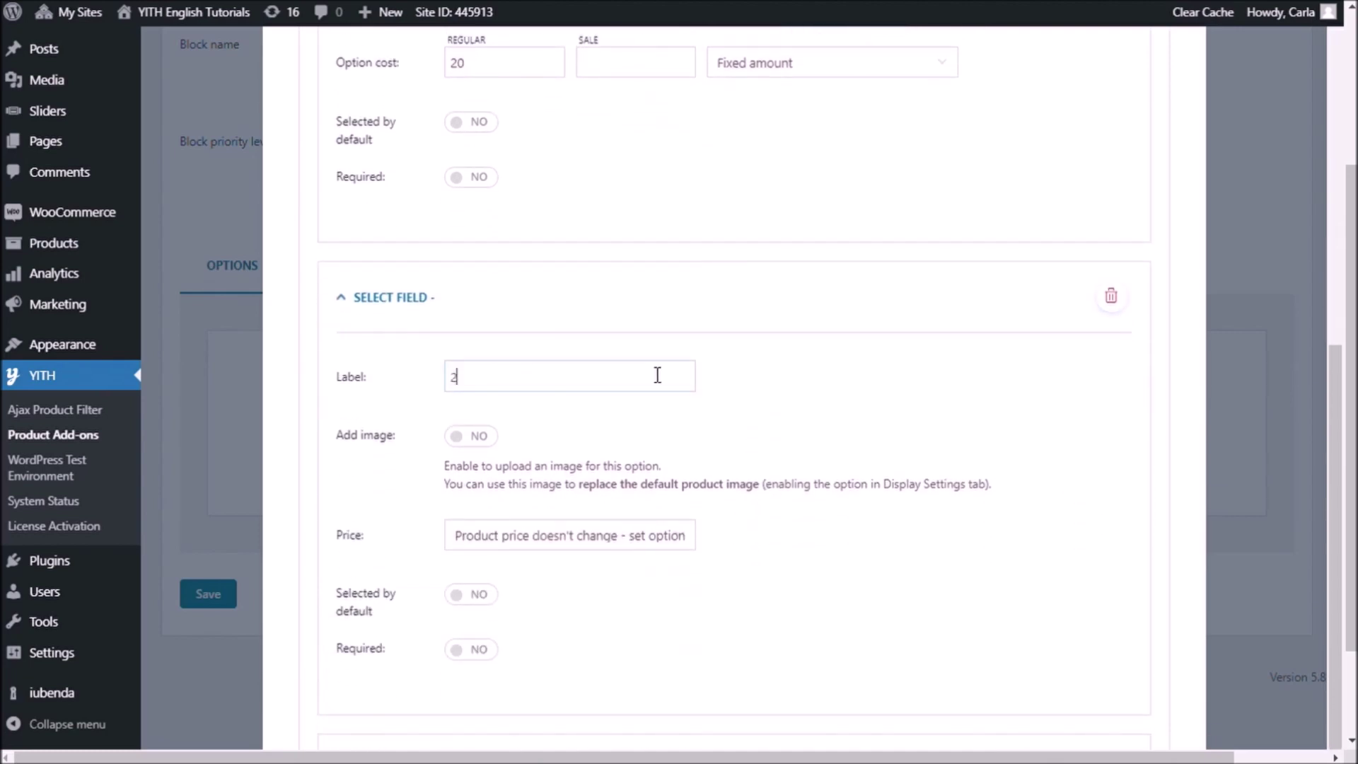
{"action": "type", "text": "00 pieces pack"}
{"action": "left_click", "coordinate": [487, 439]}
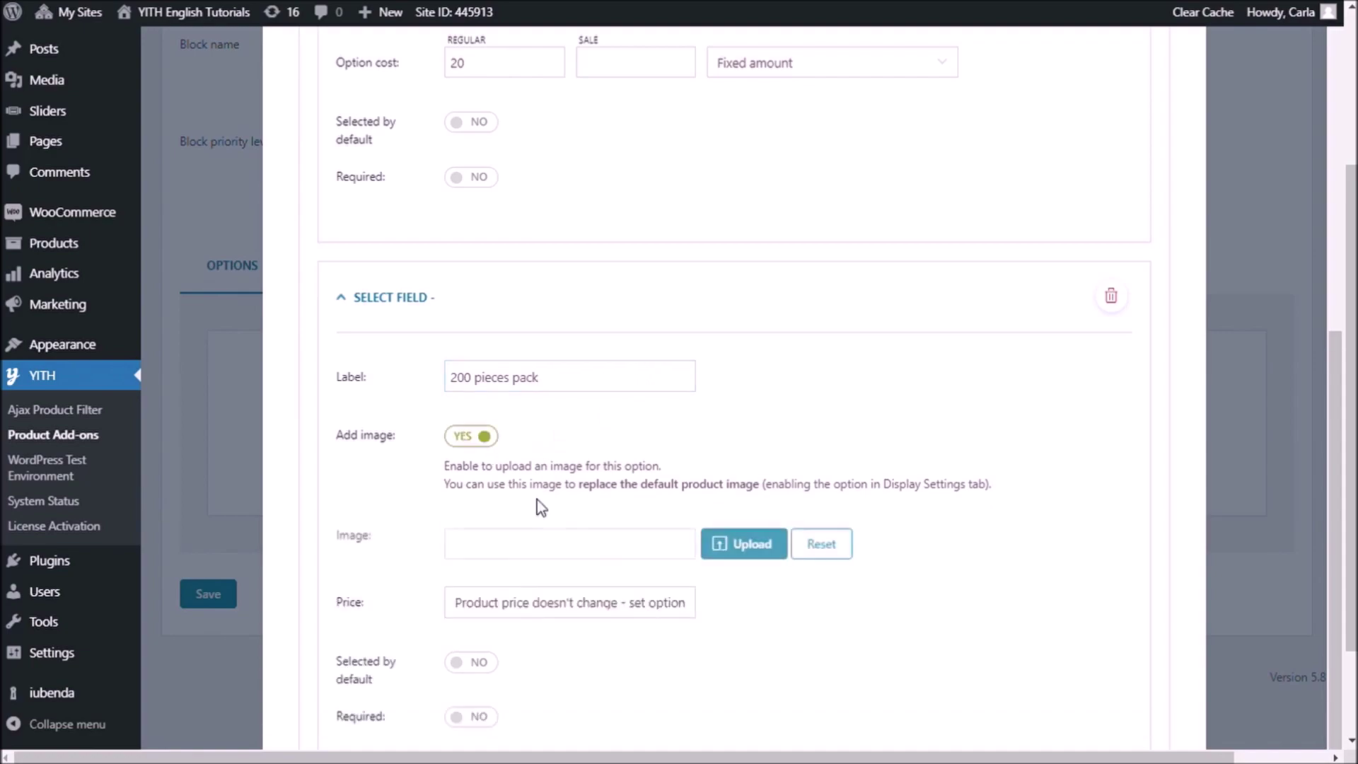
{"action": "scroll", "coordinate": [518, 502], "scroll_direction": "down", "scroll_amount": 2}
{"action": "left_click", "coordinate": [773, 412]}
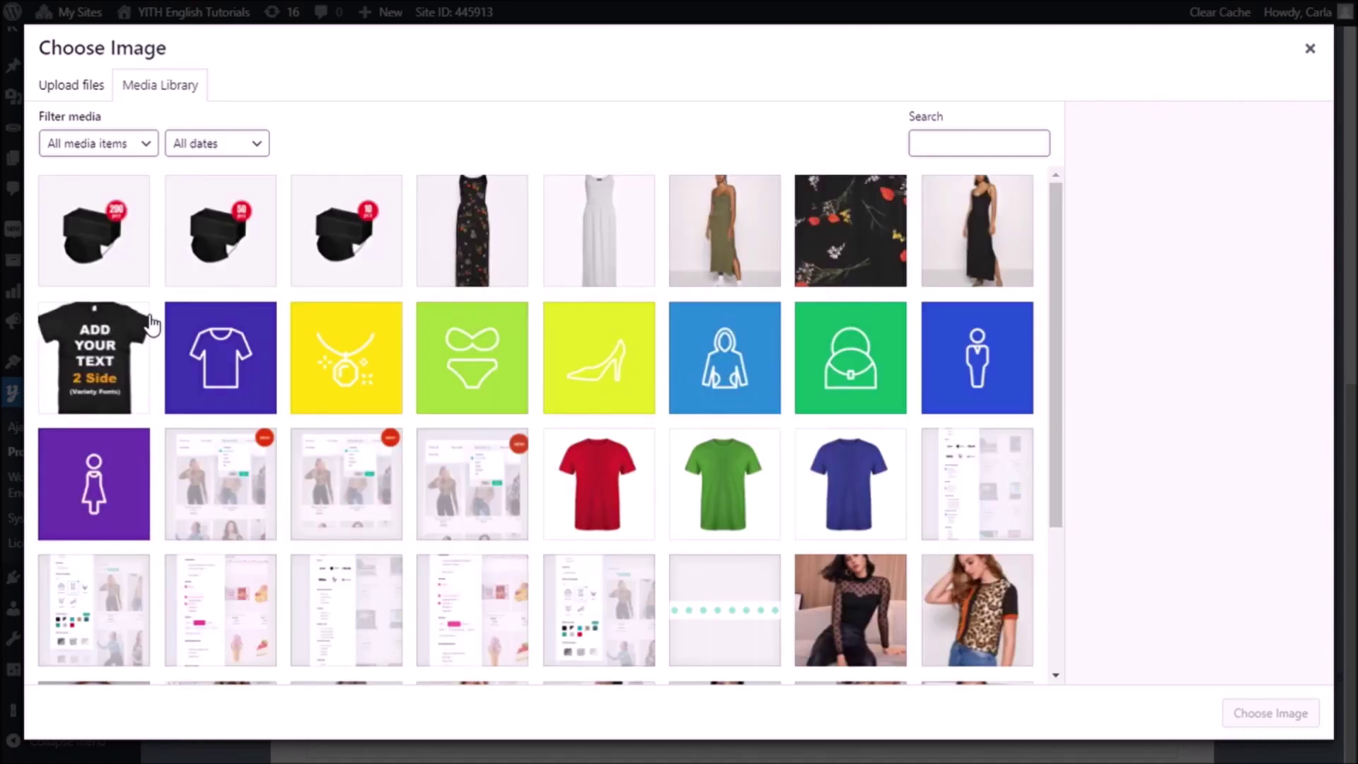
{"action": "left_click", "coordinate": [106, 257]}
{"action": "left_click", "coordinate": [1271, 713]}
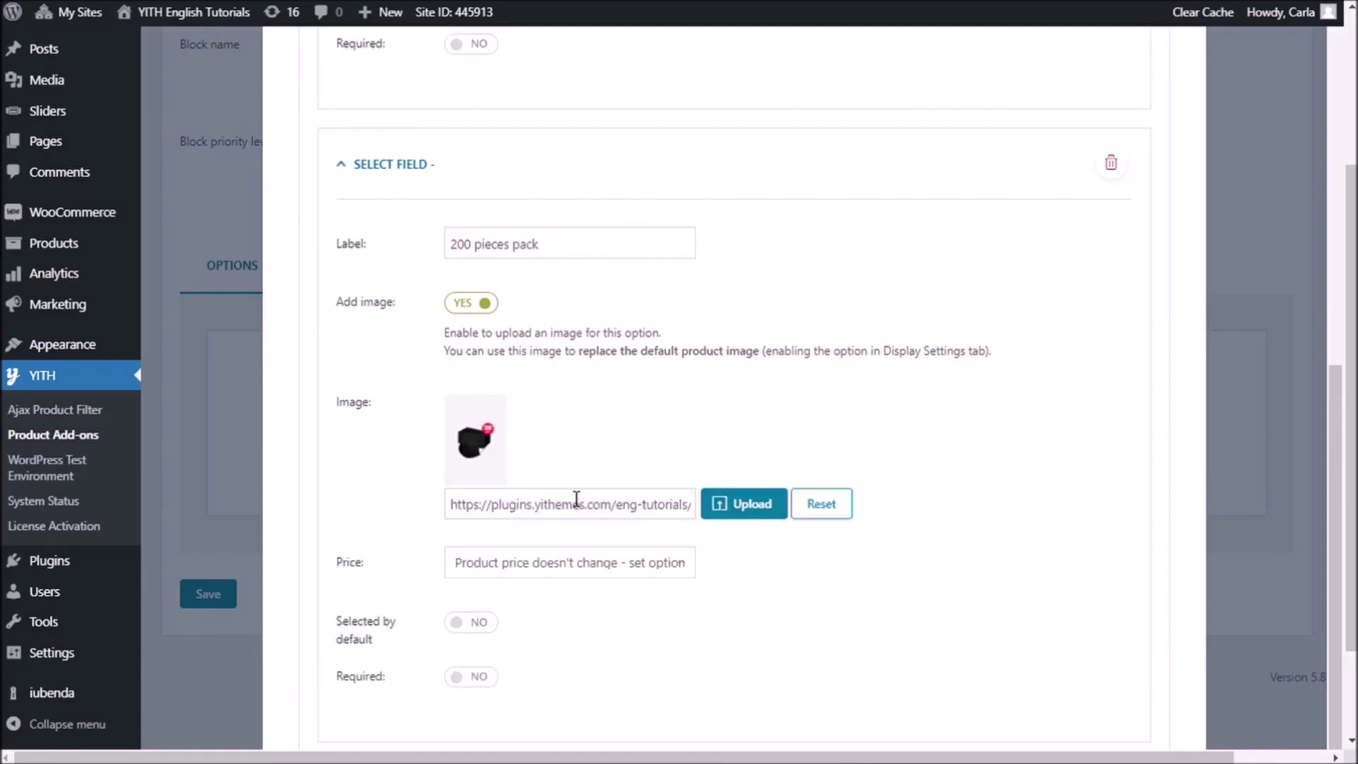
Make the 200 pieces pack increase the product price by 50.
{"action": "left_click", "coordinate": [573, 566]}
{"action": "left_click", "coordinate": [561, 609]}
{"action": "scroll", "coordinate": [572, 623], "scroll_direction": "down", "scroll_amount": 1}
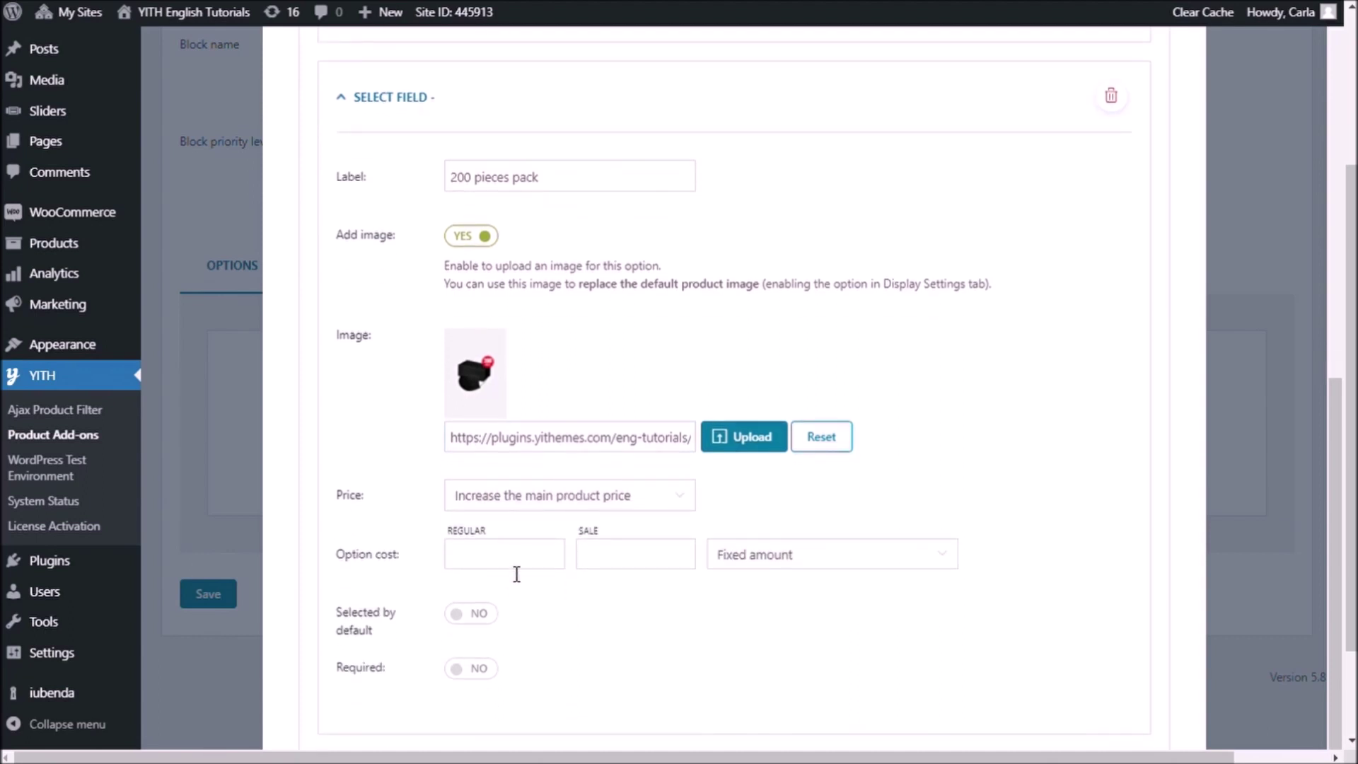
{"action": "left_click", "coordinate": [525, 573]}
{"action": "type", "text": "50"}
Save the Face masks block.
{"action": "scroll", "coordinate": [681, 623], "scroll_direction": "down", "scroll_amount": 1}
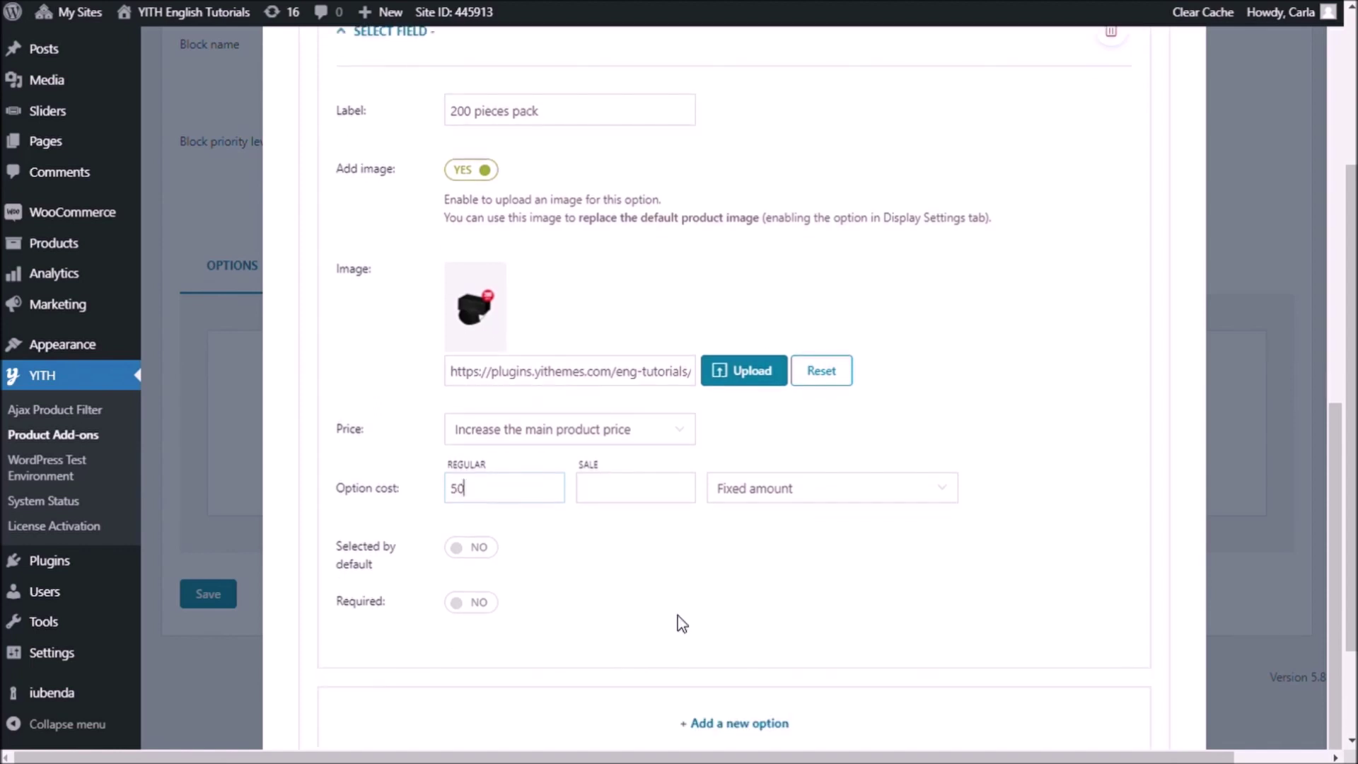
{"action": "scroll", "coordinate": [706, 594], "scroll_direction": "down", "scroll_amount": 2}
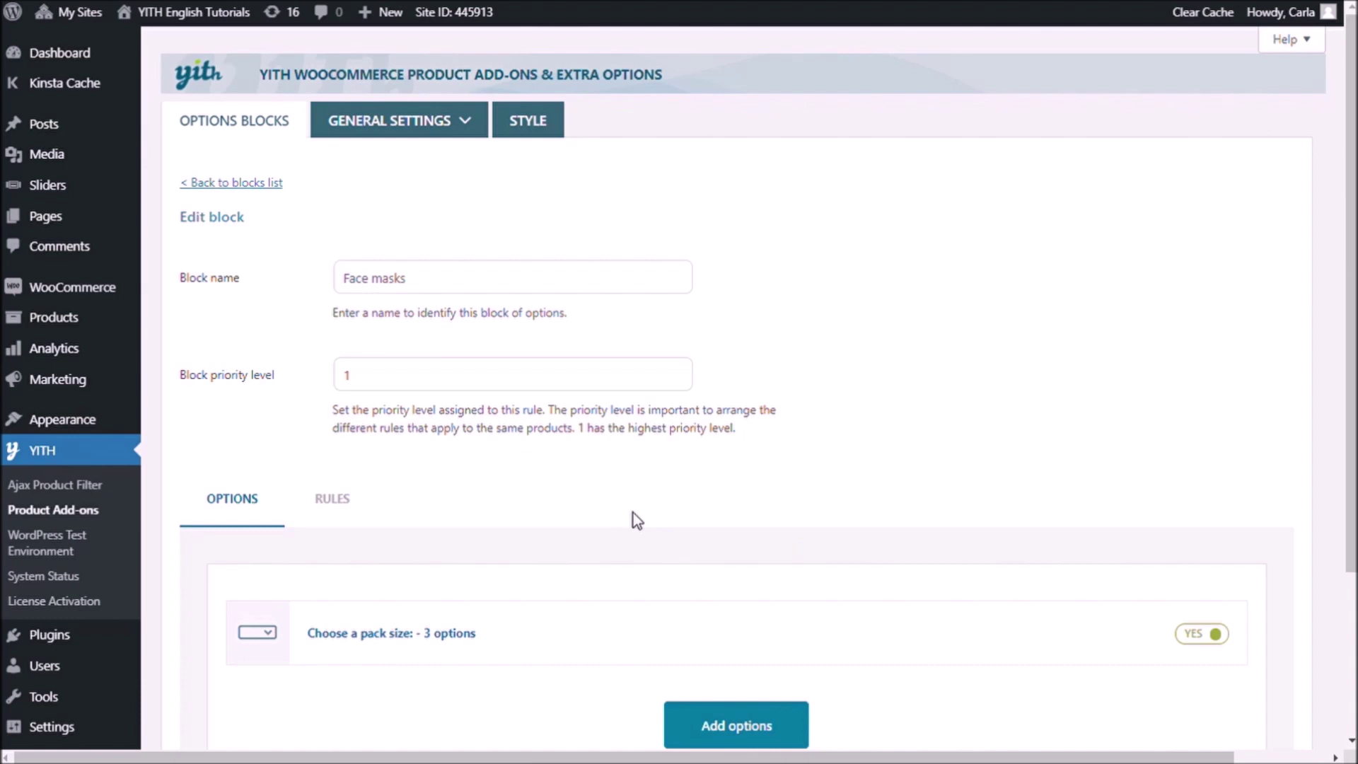
{"action": "scroll", "coordinate": [494, 592], "scroll_direction": "down", "scroll_amount": 3}
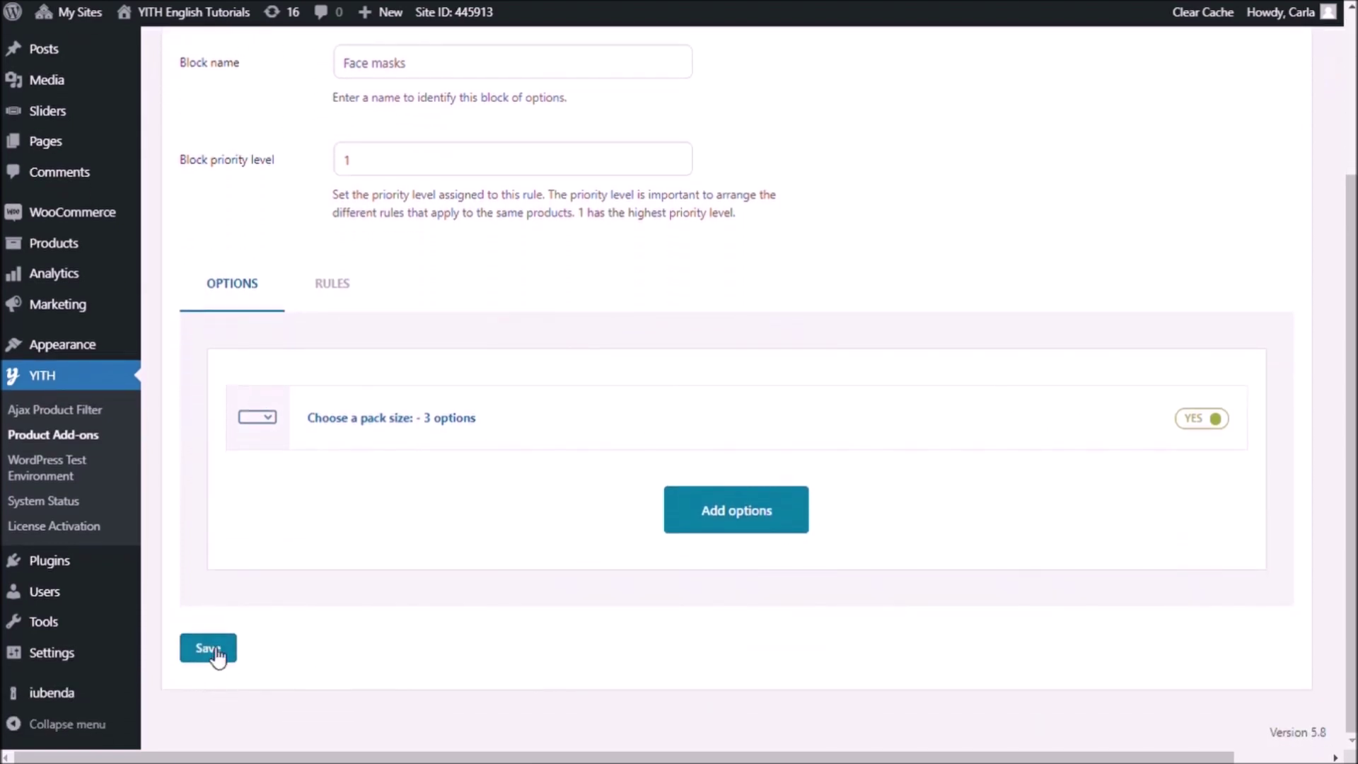
{"action": "left_click", "coordinate": [212, 648]}
Restrict the block's rules to the Disposable Face Masks product and save.
{"action": "scroll", "coordinate": [423, 633], "scroll_direction": "up", "scroll_amount": 3}
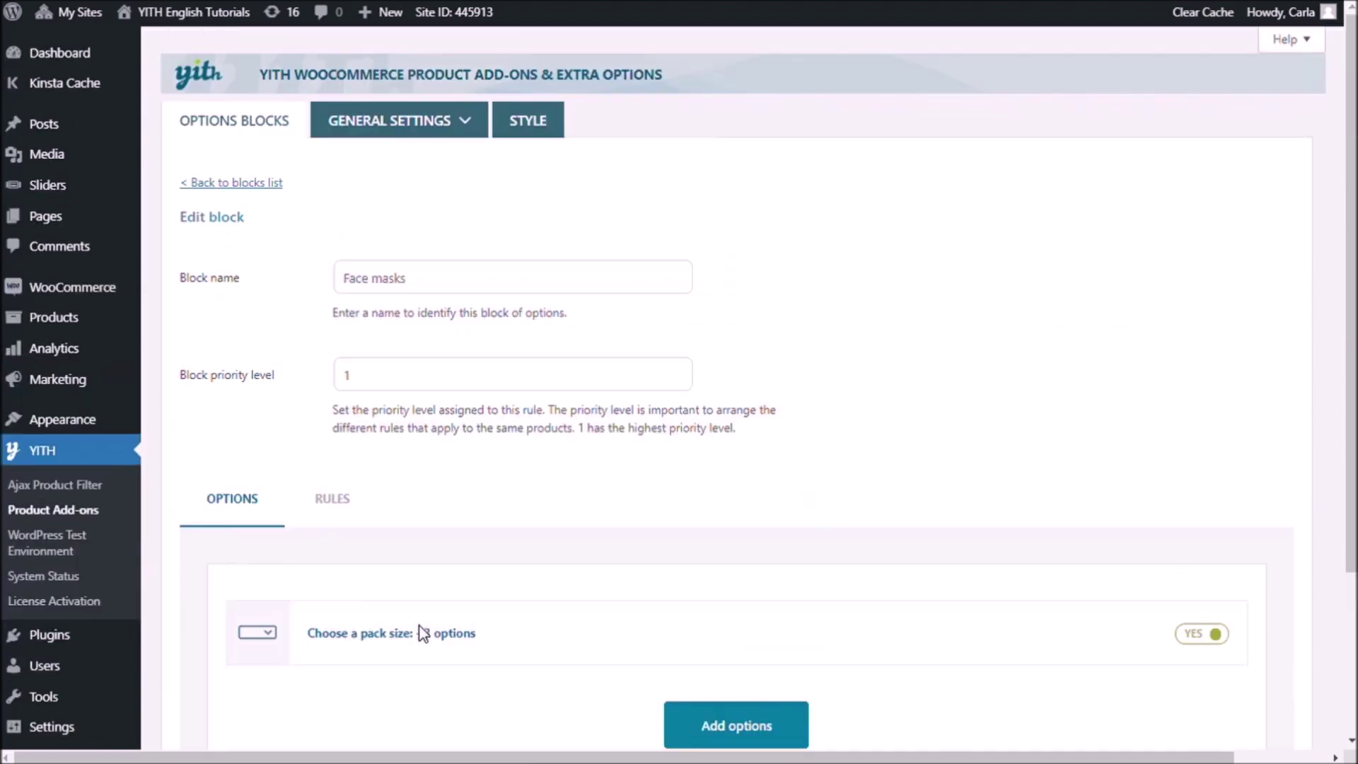
{"action": "left_click", "coordinate": [341, 515]}
{"action": "scroll", "coordinate": [559, 520], "scroll_direction": "down", "scroll_amount": 5}
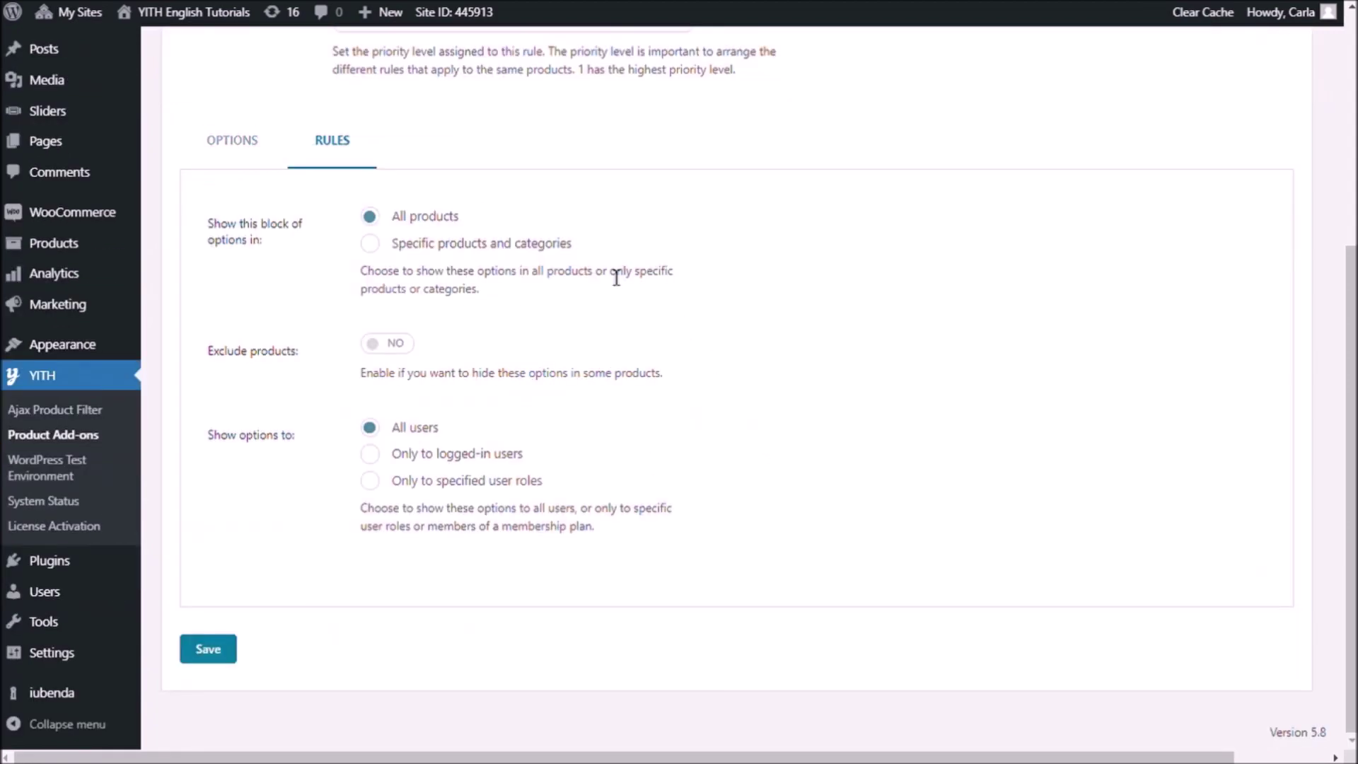
{"action": "left_click", "coordinate": [391, 248]}
{"action": "left_click", "coordinate": [627, 351]}
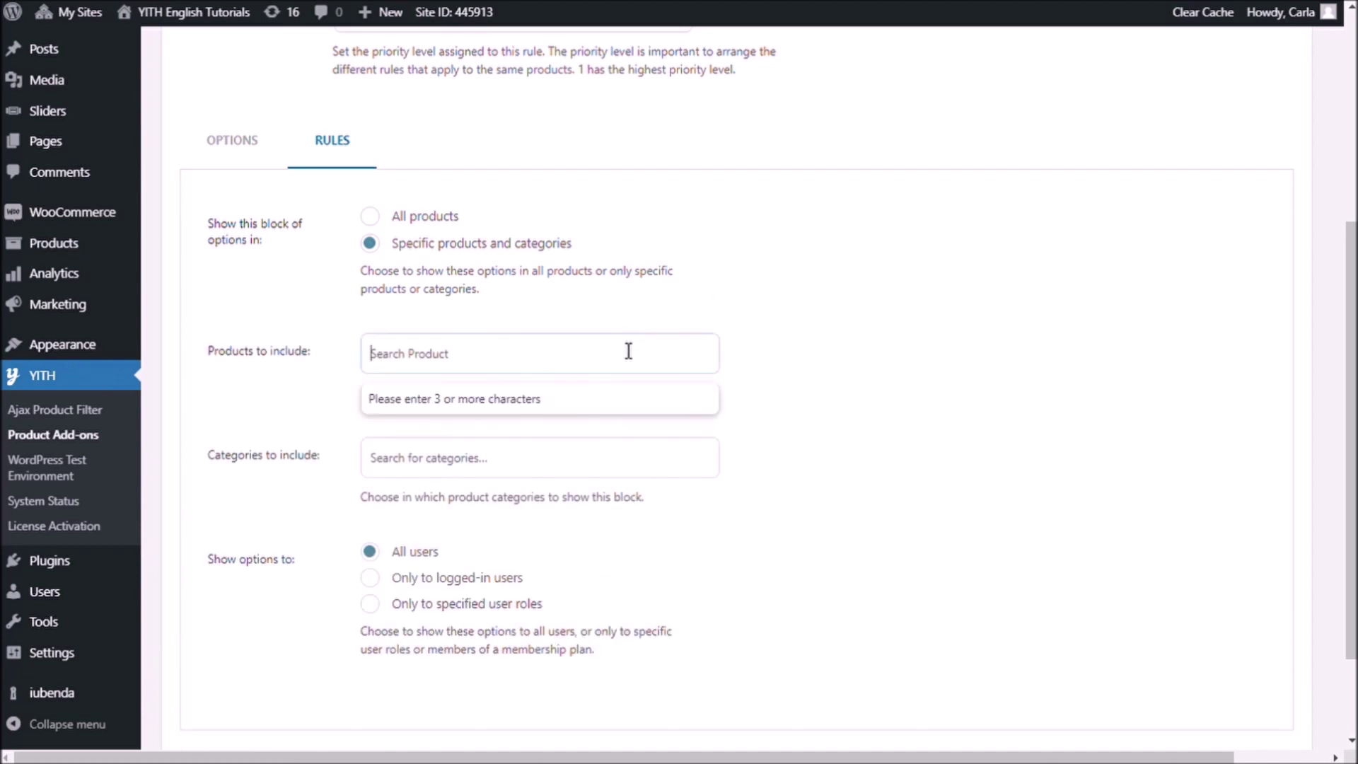
{"action": "type", "text": "face"}
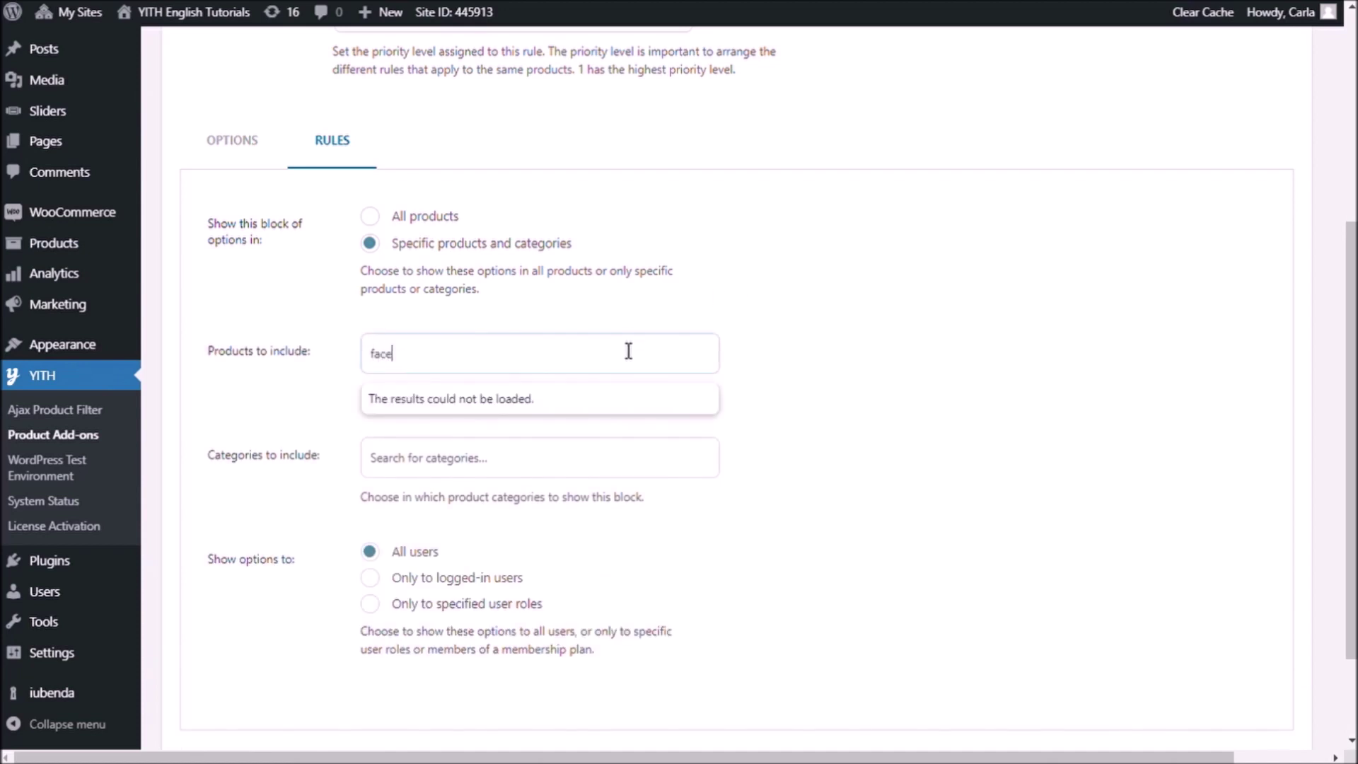
{"action": "left_click", "coordinate": [534, 442]}
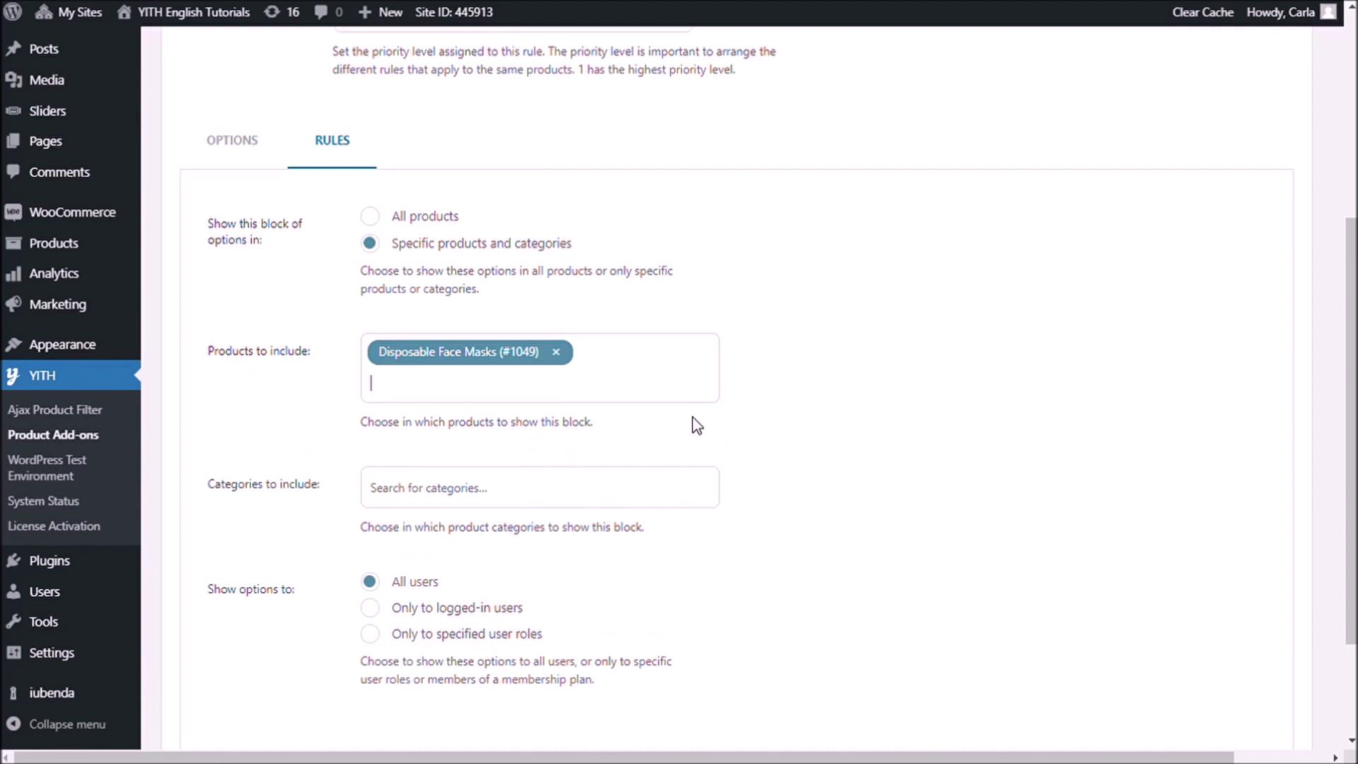
{"action": "scroll", "coordinate": [699, 424], "scroll_direction": "down", "scroll_amount": 2}
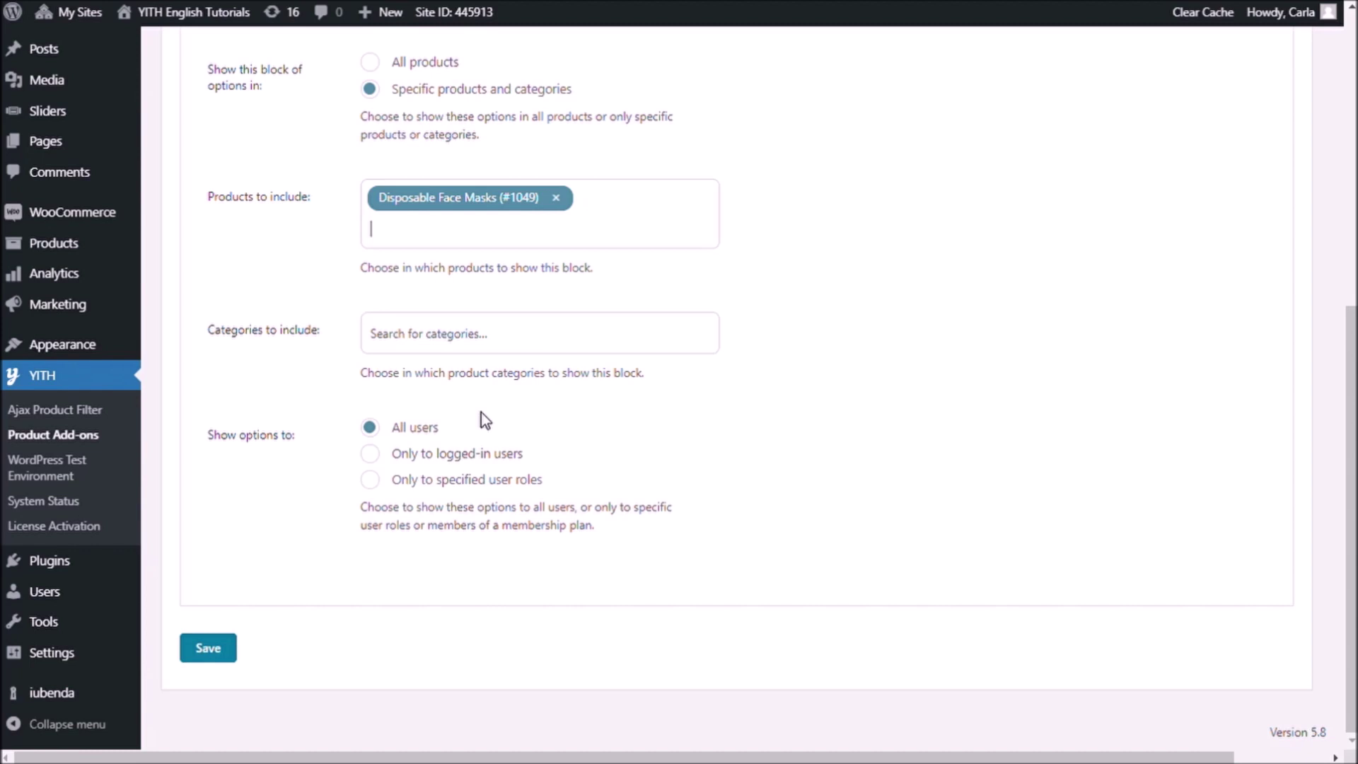
{"action": "left_click", "coordinate": [213, 661]}
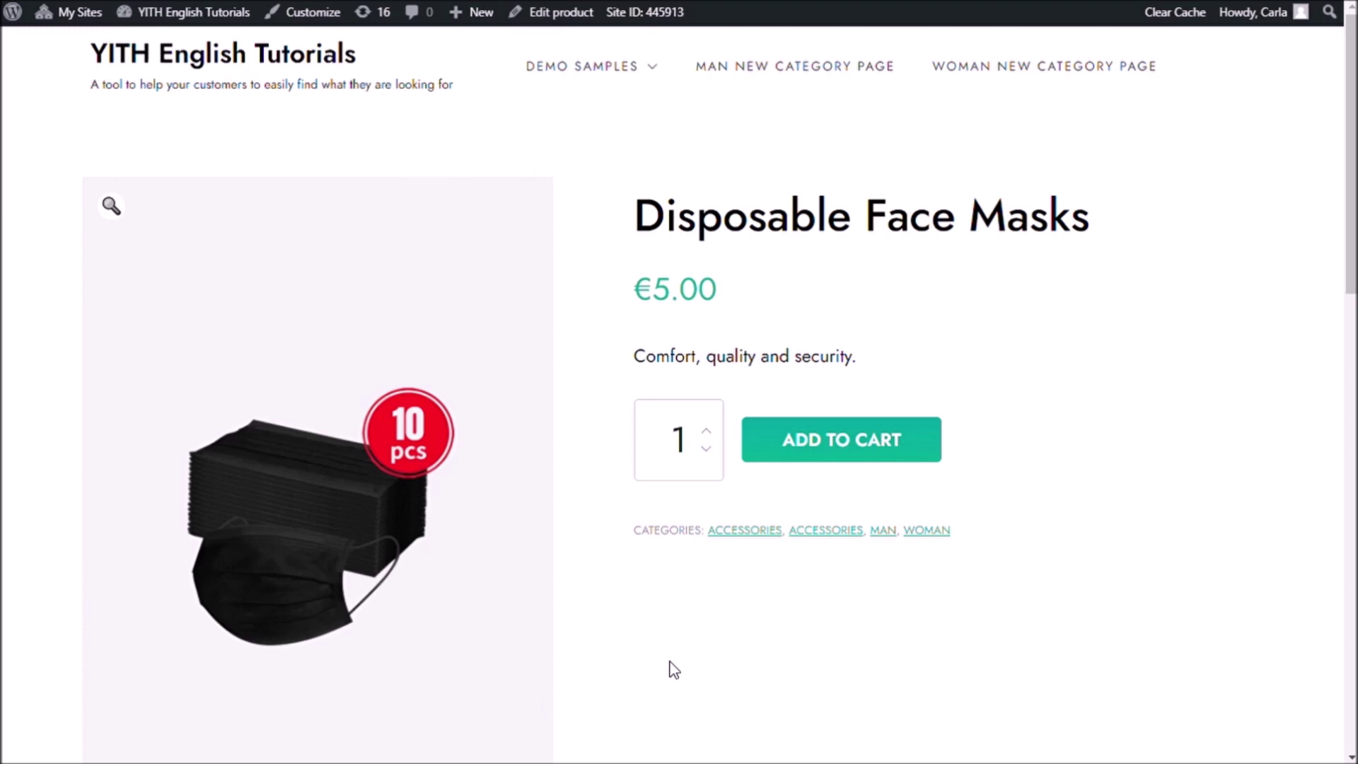
Reload the product page and try the 10, 50 and 200 pieces packs, reaching €55.00.
{"action": "key", "text": "F5"}
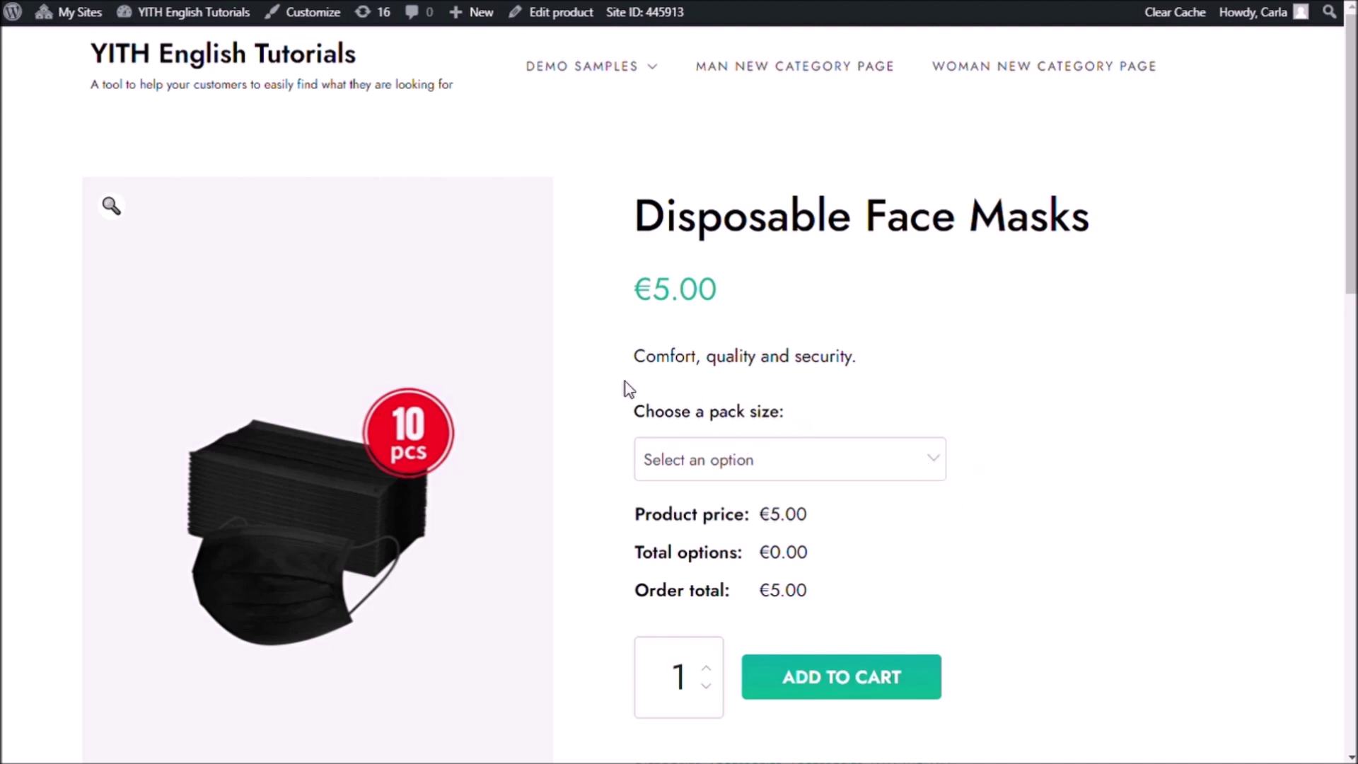
{"action": "left_click", "coordinate": [933, 464]}
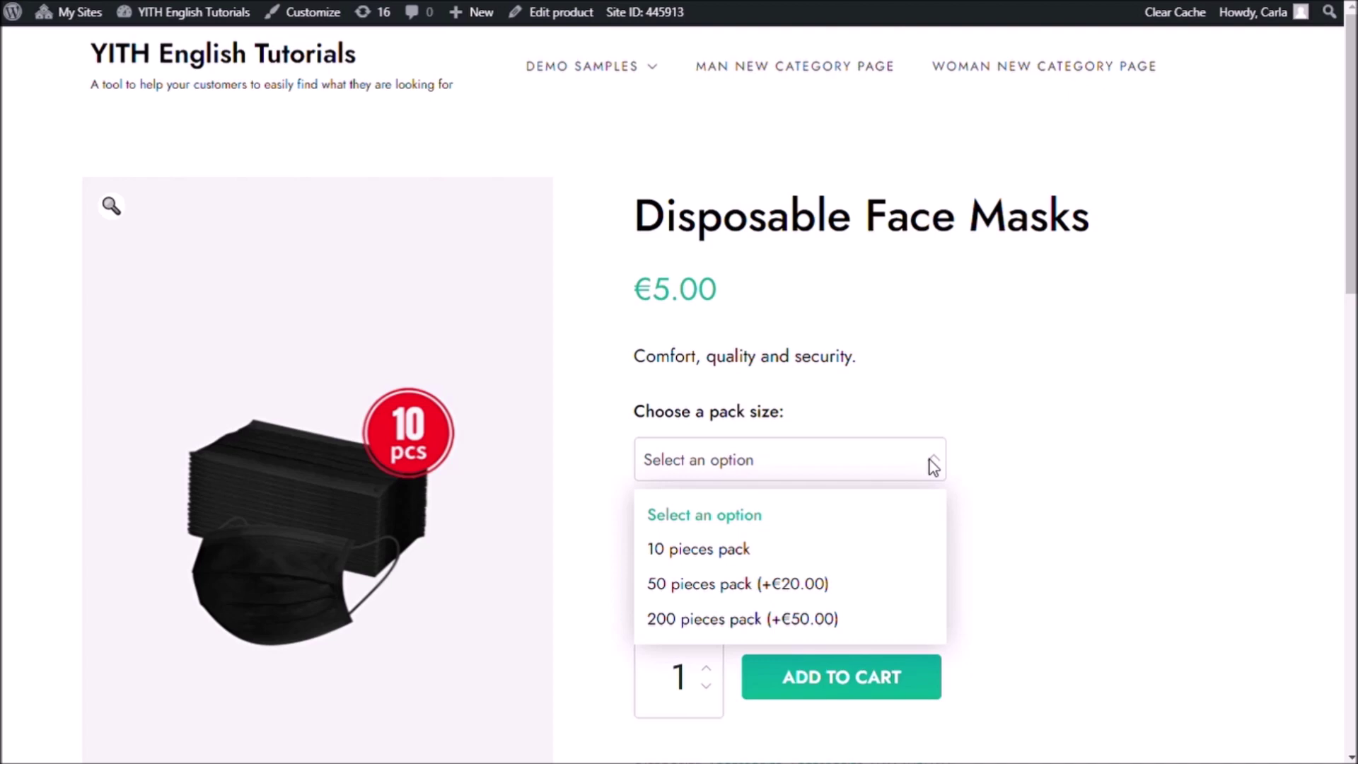
{"action": "left_click", "coordinate": [793, 547]}
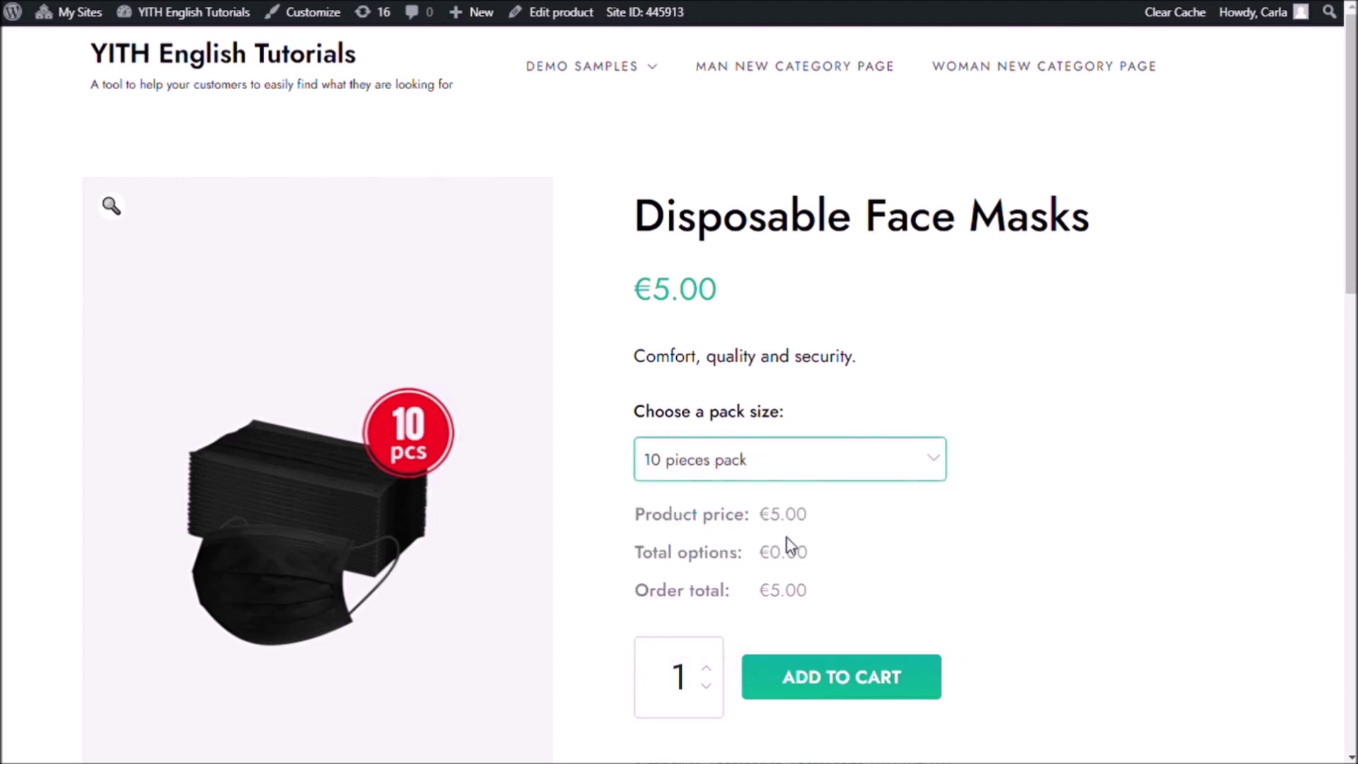
{"action": "left_click", "coordinate": [910, 478]}
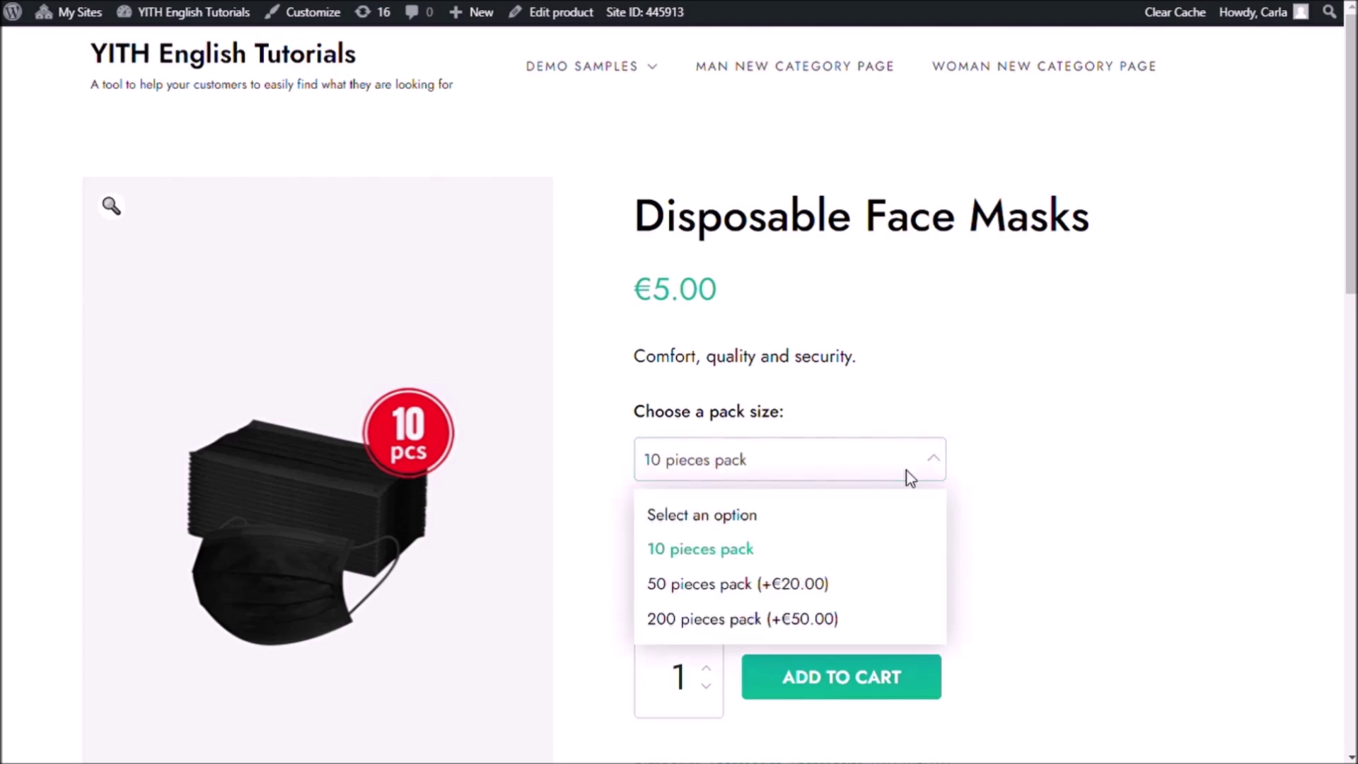
{"action": "left_click", "coordinate": [829, 594]}
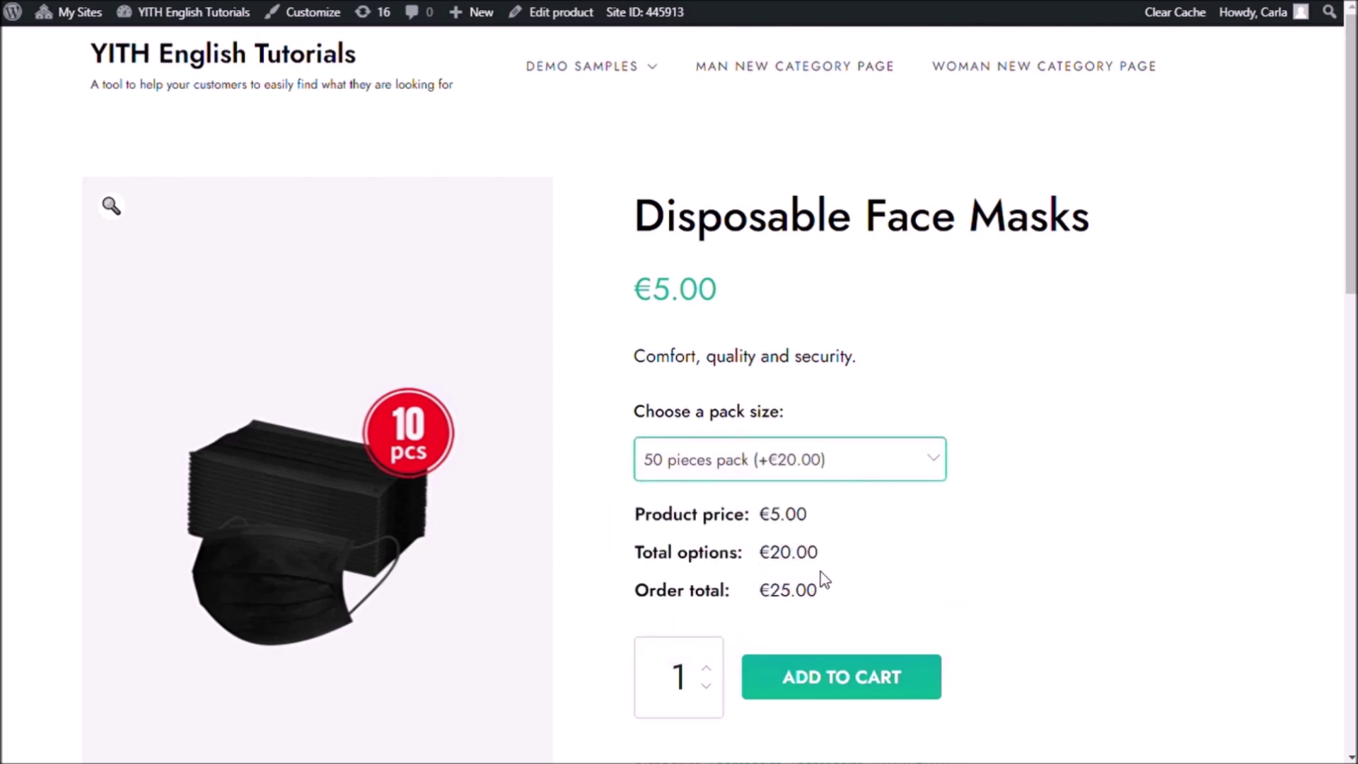
{"action": "left_click", "coordinate": [863, 464]}
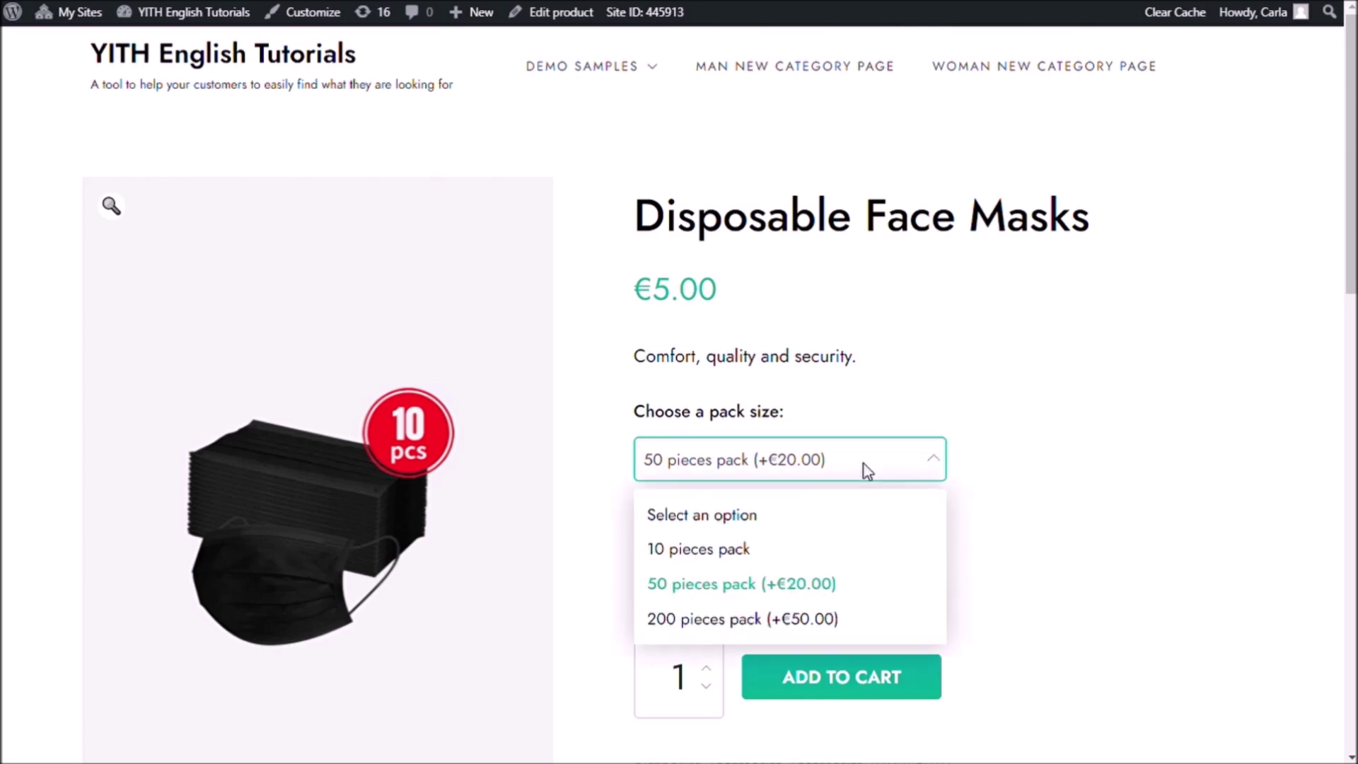
{"action": "left_click", "coordinate": [762, 627]}
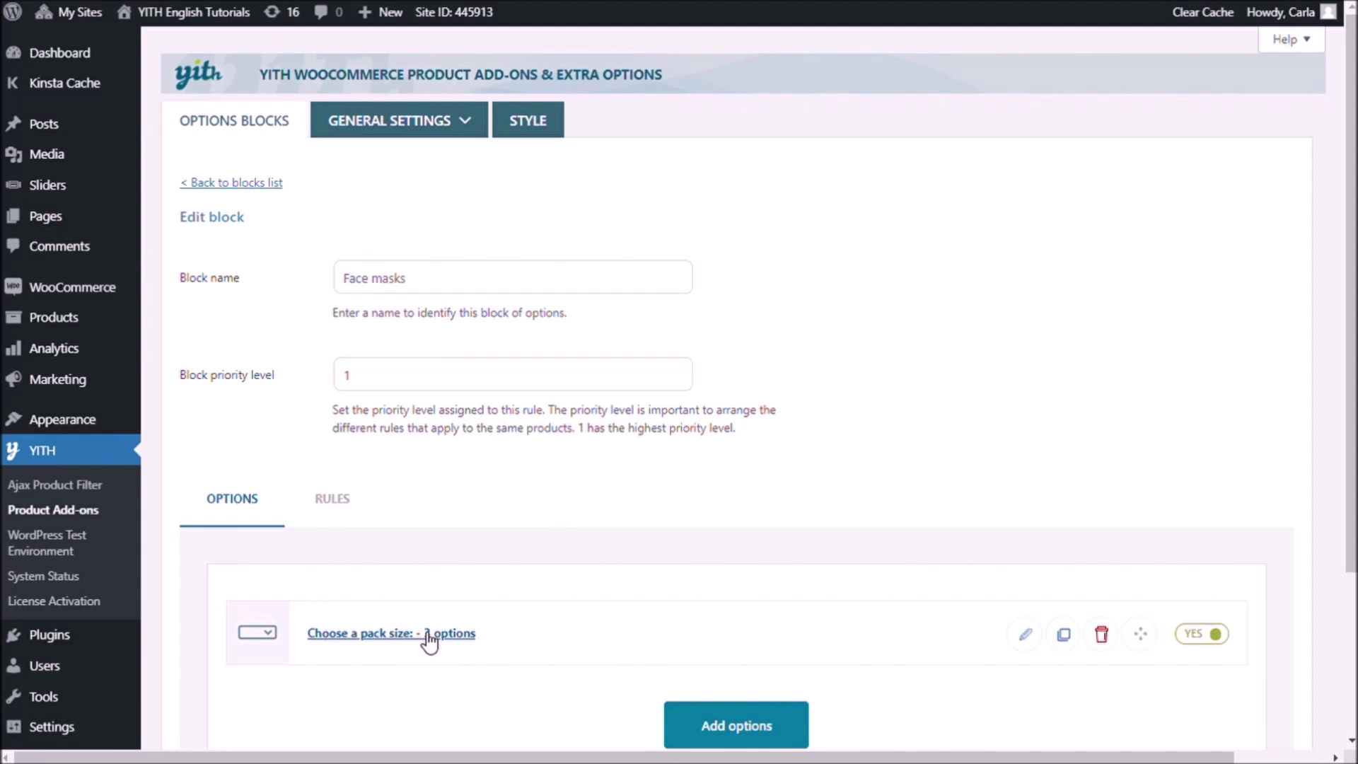
Set the pack-size add-on to replace the product image with option images, then save the block.
{"action": "left_click", "coordinate": [430, 634]}
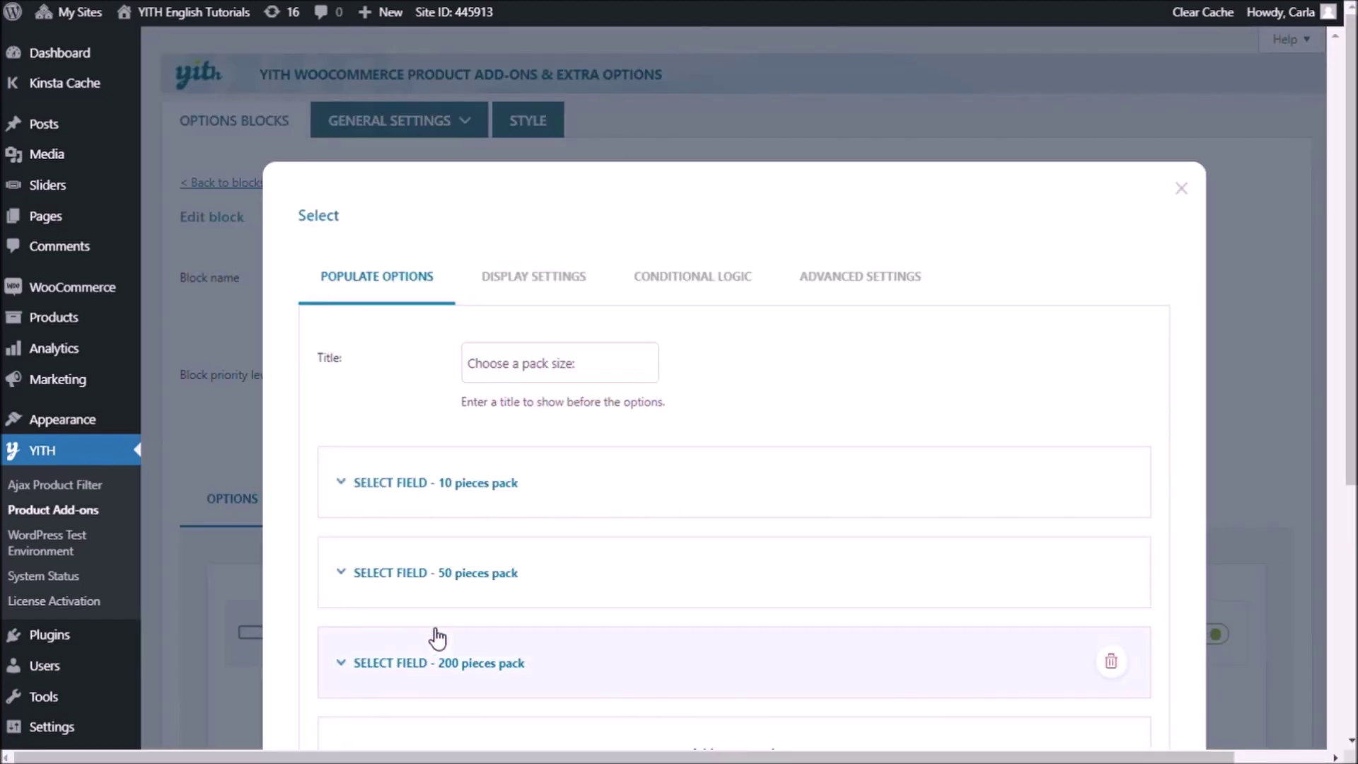
{"action": "left_click", "coordinate": [534, 297]}
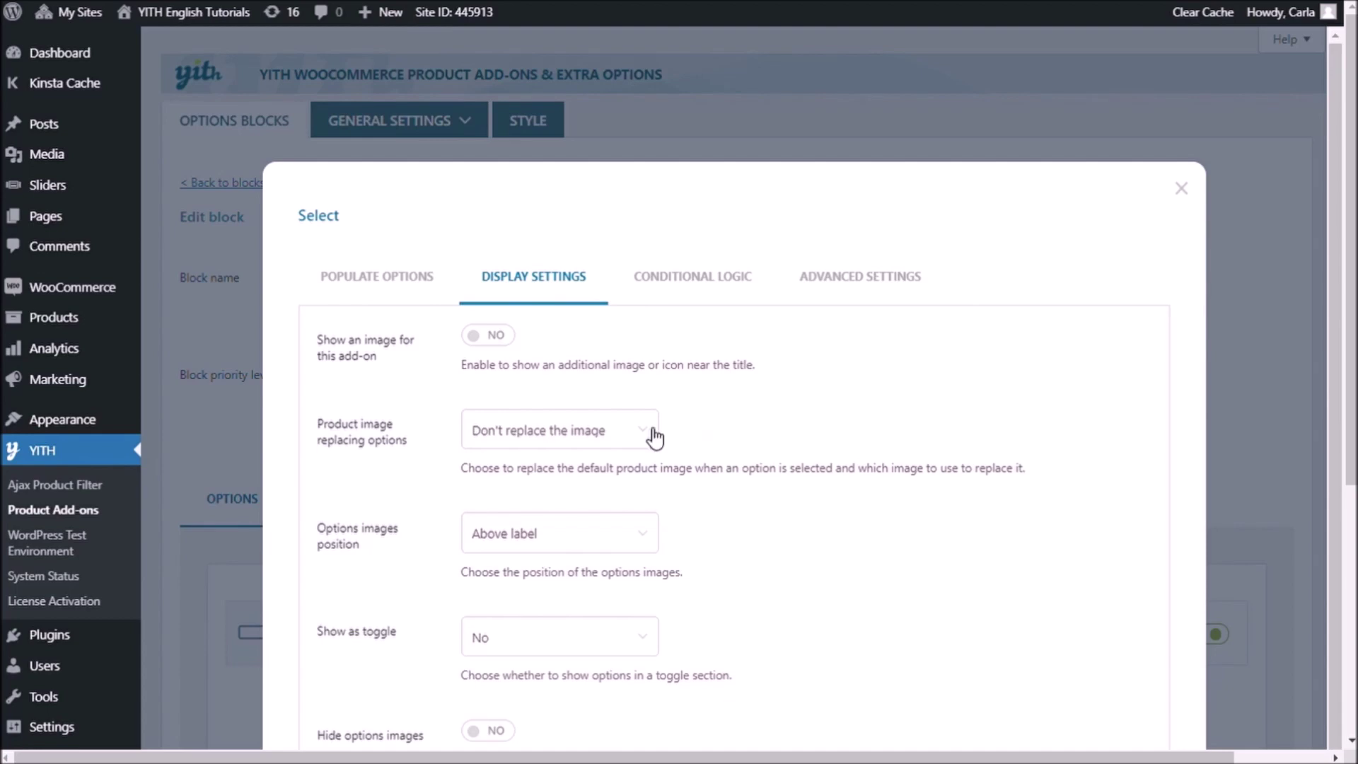
{"action": "left_click", "coordinate": [612, 502]}
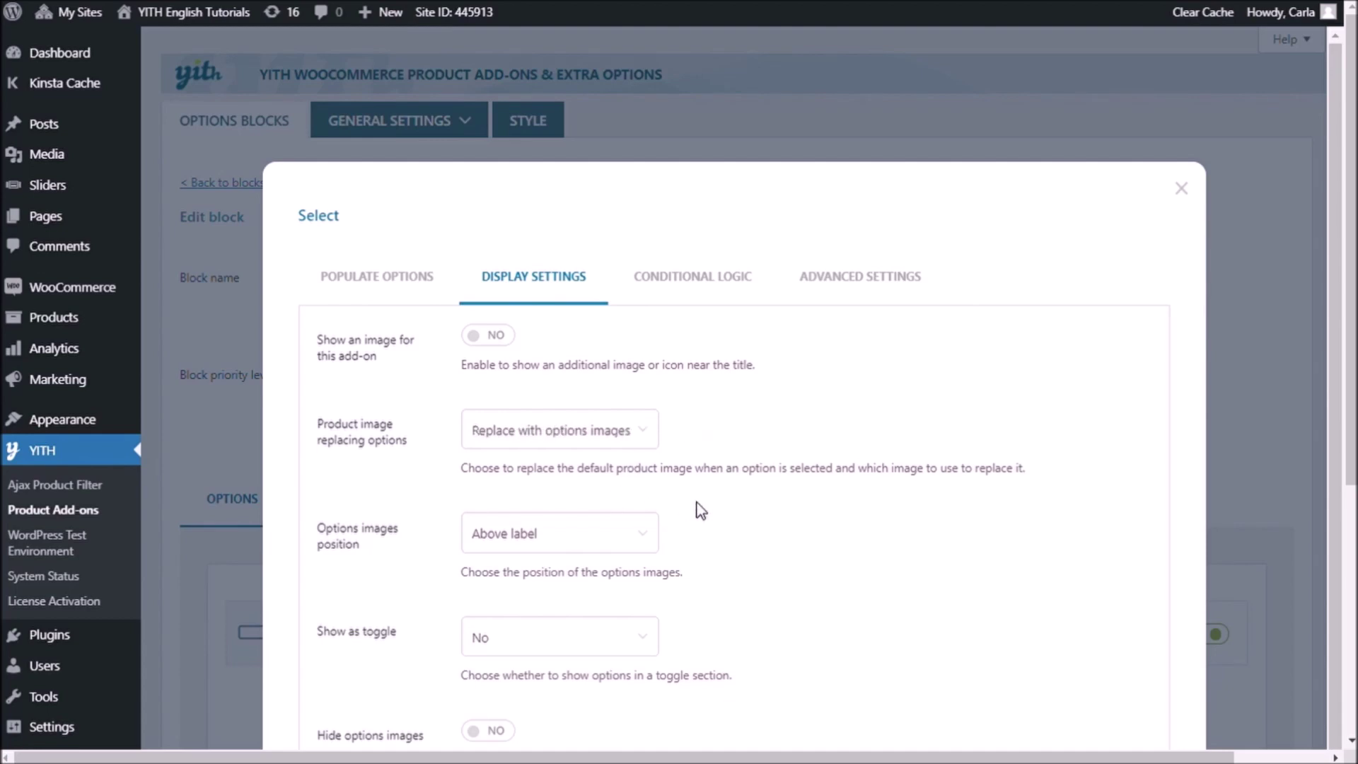
{"action": "scroll", "coordinate": [700, 509], "scroll_direction": "down", "scroll_amount": 4}
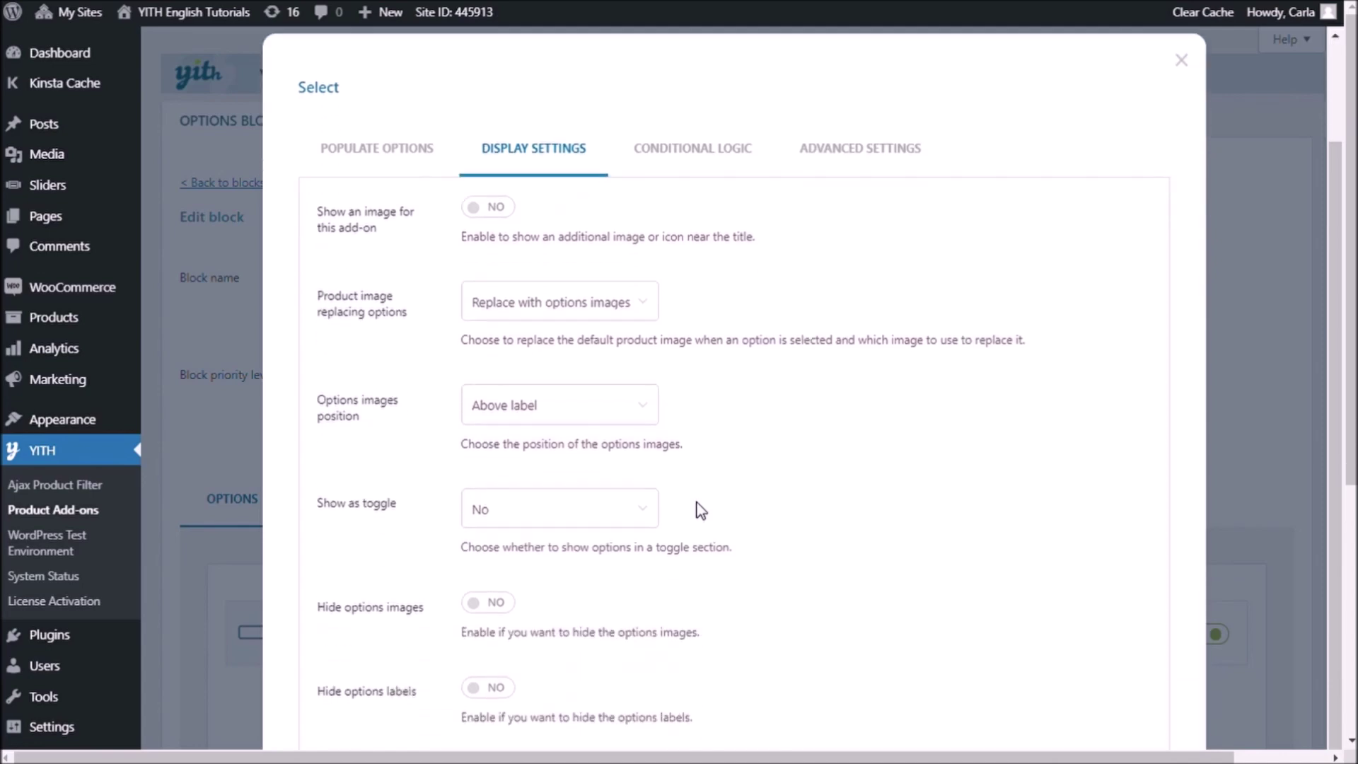
{"action": "scroll", "coordinate": [784, 535], "scroll_direction": "down", "scroll_amount": 6}
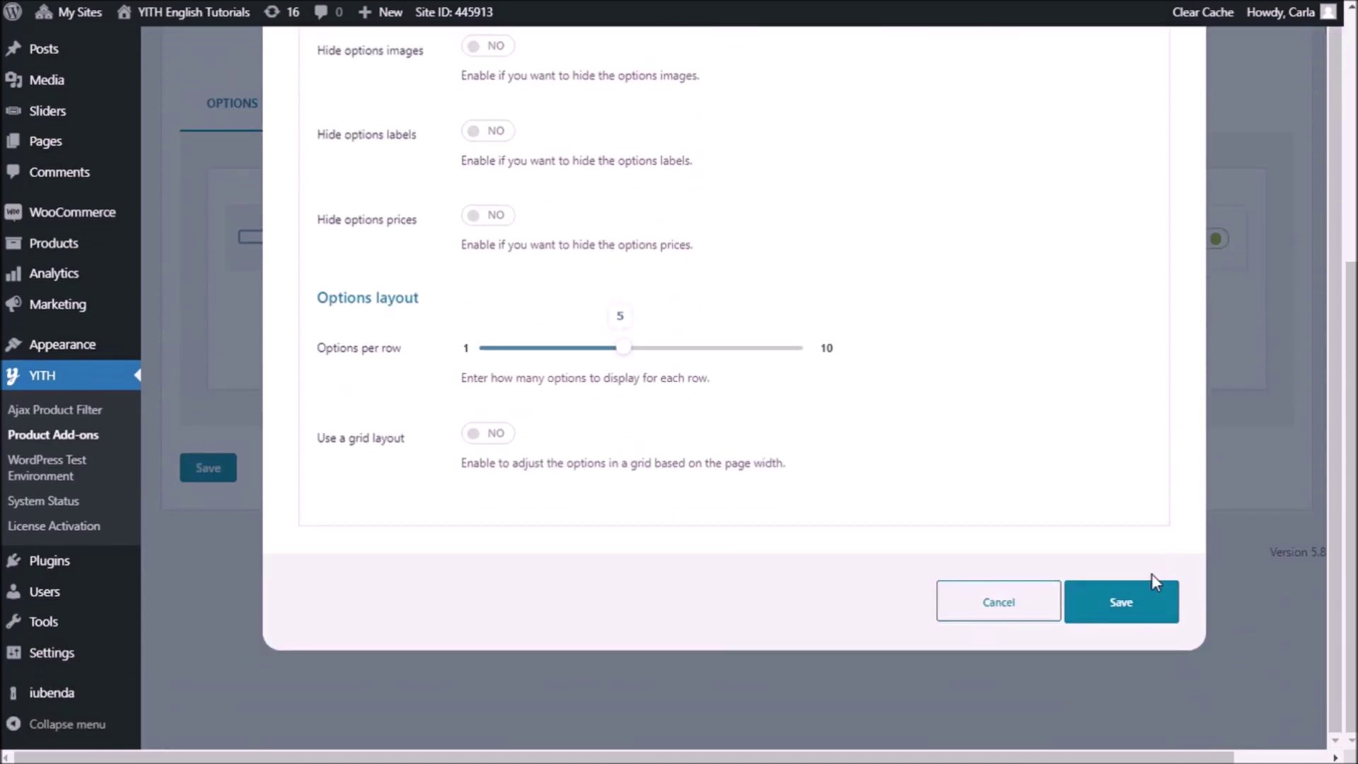
{"action": "left_click", "coordinate": [1135, 605]}
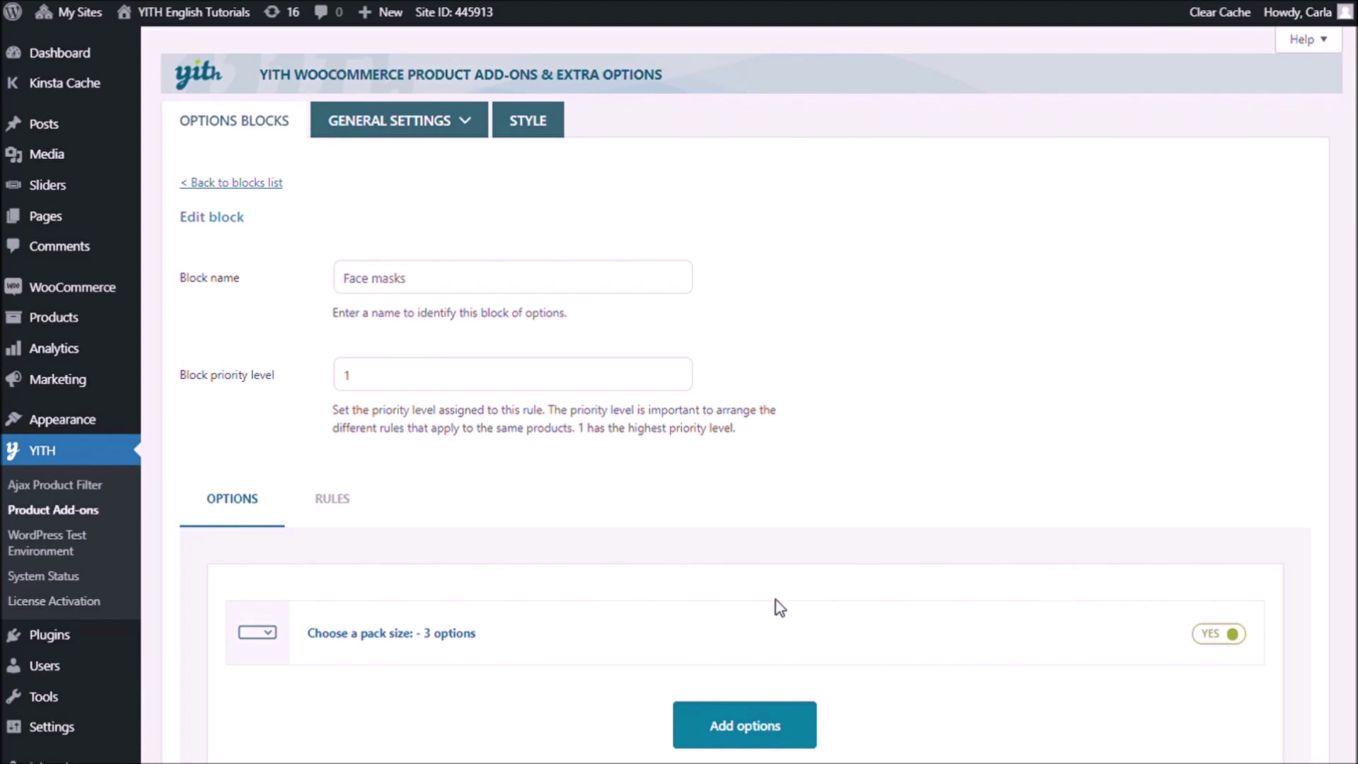
{"action": "scroll", "coordinate": [637, 605], "scroll_direction": "down", "scroll_amount": 3}
{"action": "left_click", "coordinate": [233, 659]}
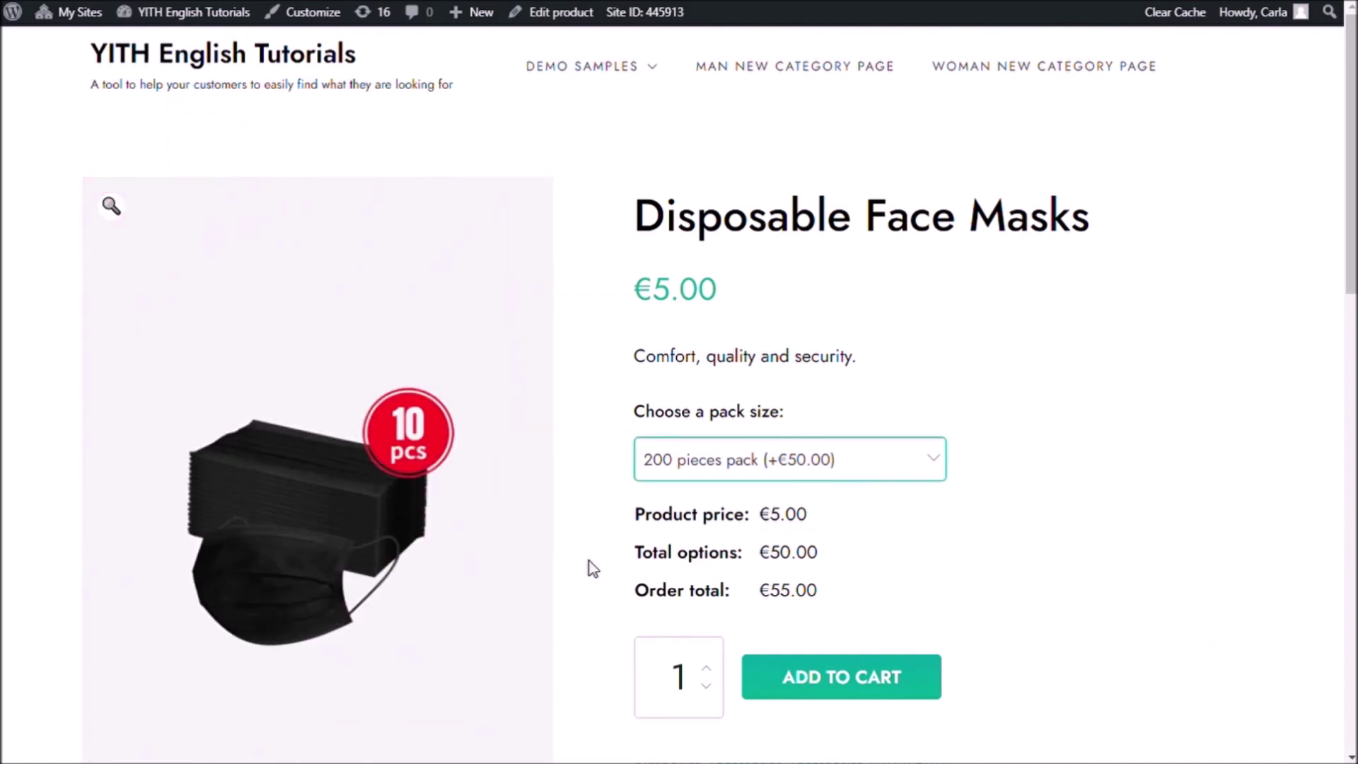
Reload, check the image swap for the 50 and 200 pieces packs, and add the 200 pack to the cart.
{"action": "key", "text": "F5"}
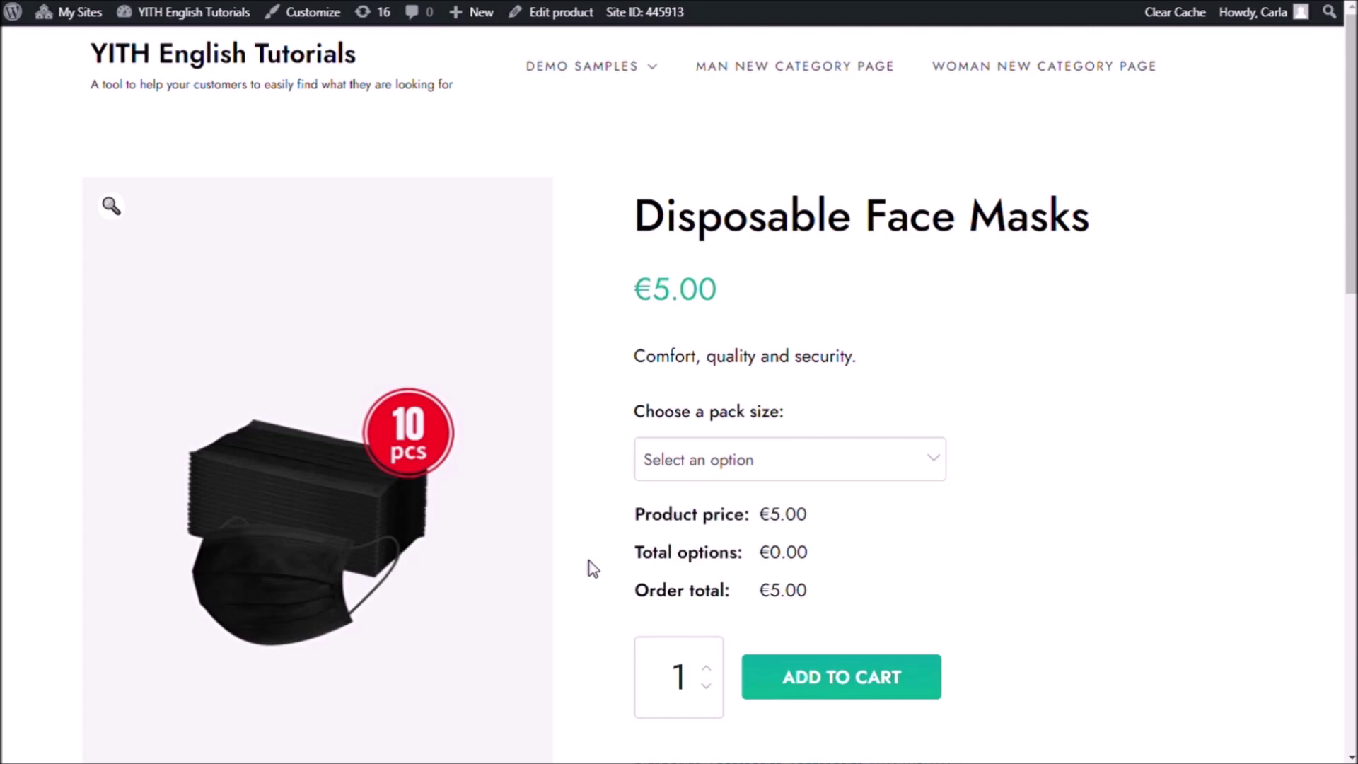
{"action": "left_click", "coordinate": [846, 468]}
{"action": "left_click", "coordinate": [798, 590]}
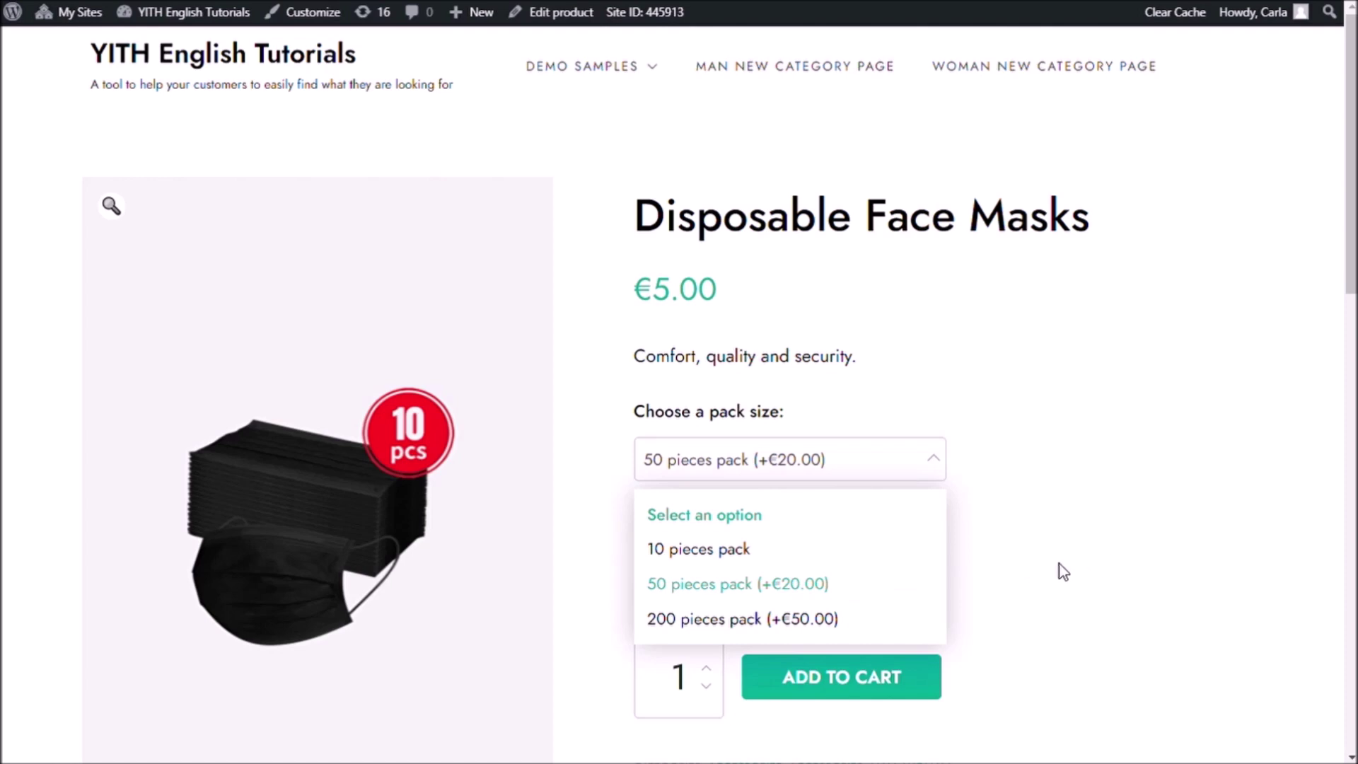
{"action": "left_click", "coordinate": [748, 587]}
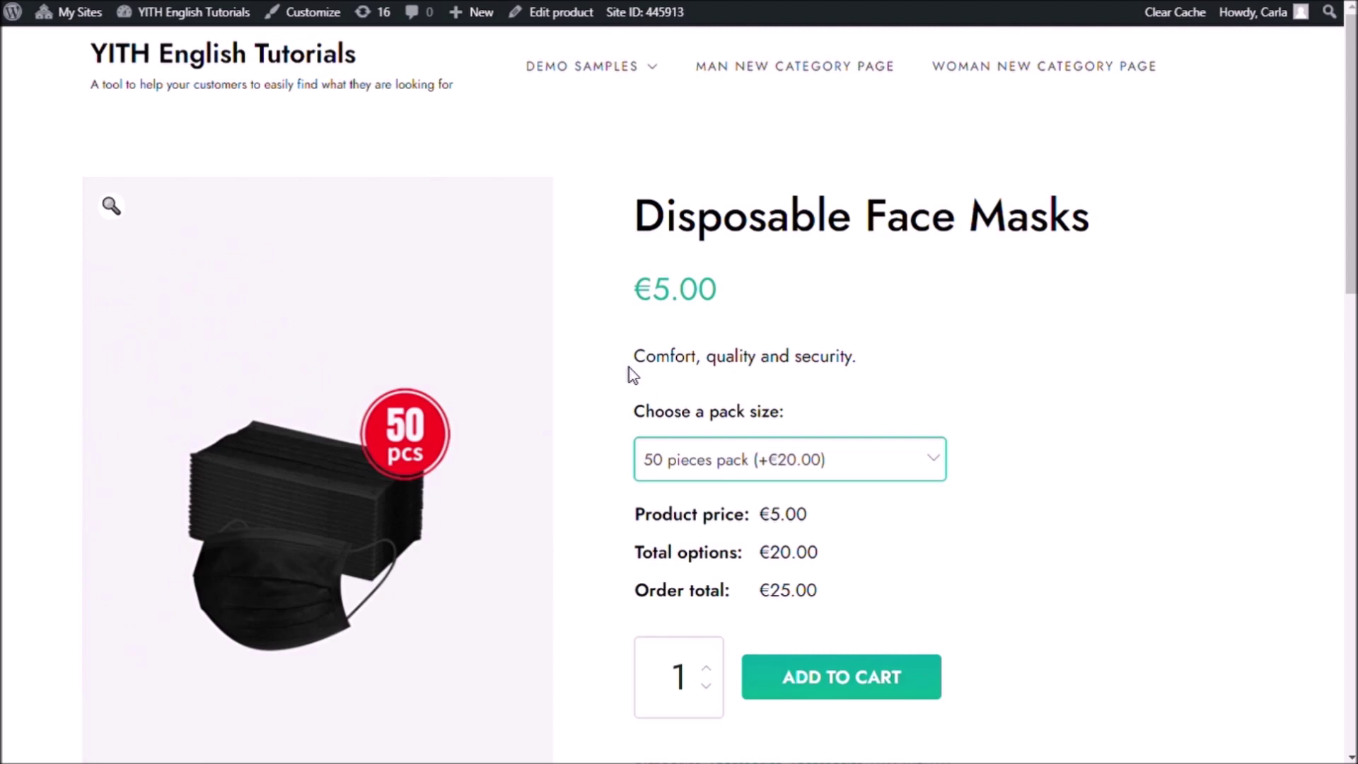
{"action": "left_click", "coordinate": [737, 476]}
{"action": "left_click", "coordinate": [733, 621]}
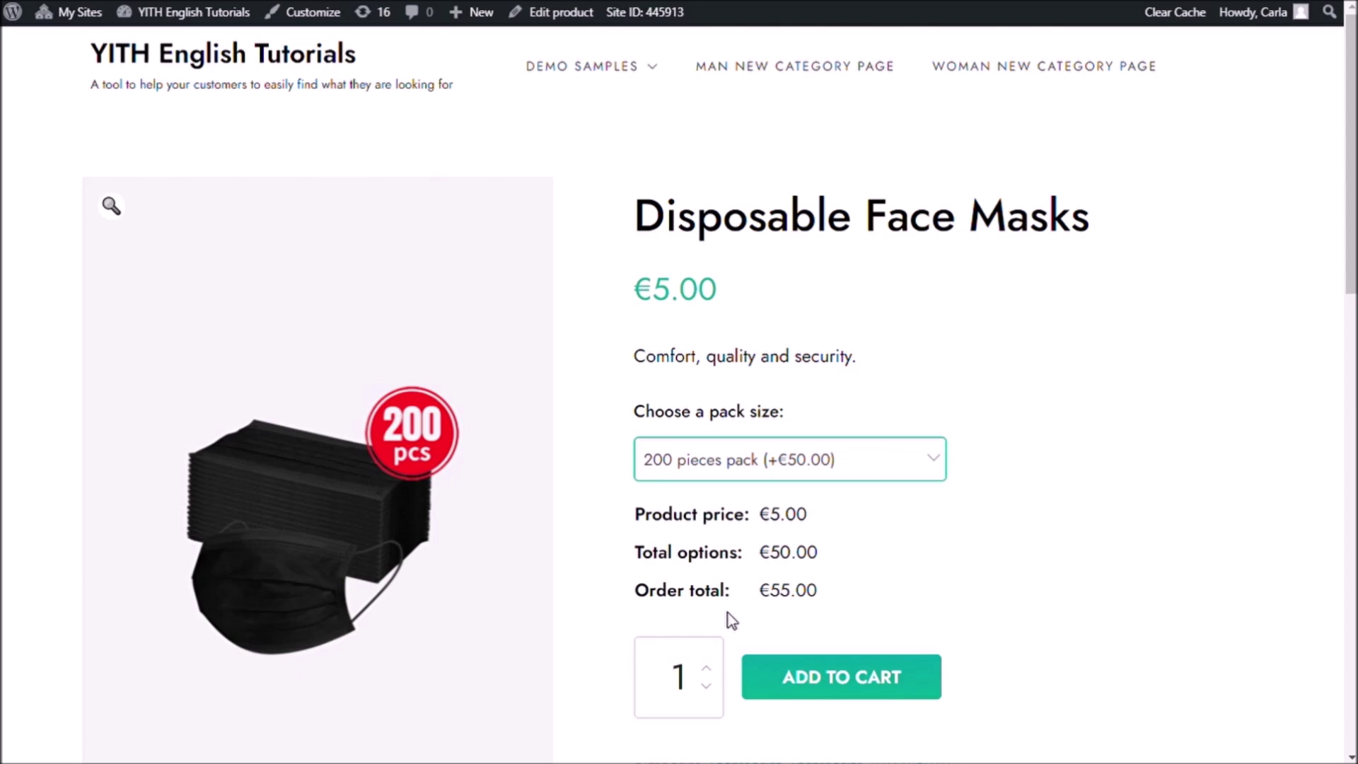
{"action": "left_click", "coordinate": [728, 612]}
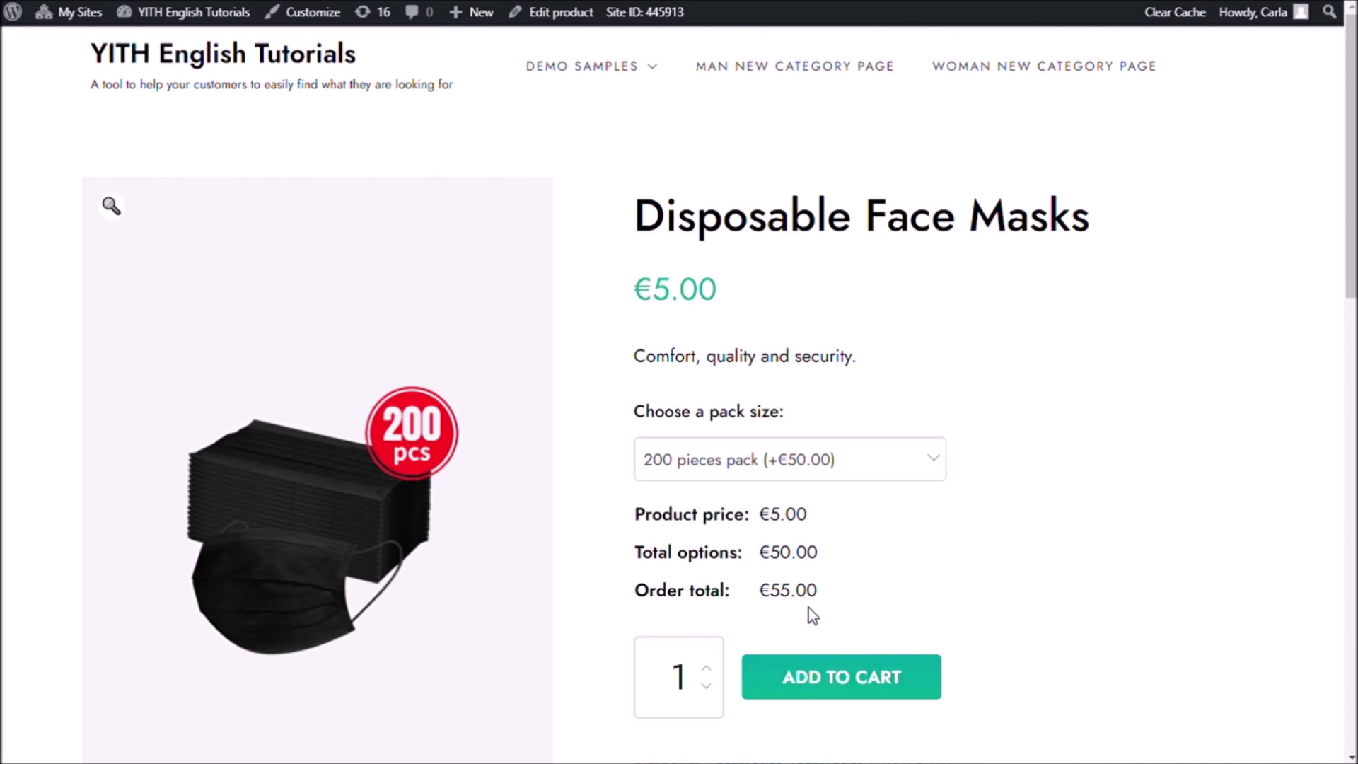
{"action": "left_click", "coordinate": [860, 685]}
Open the cart showing the 200 pieces pack at €55.00.
{"action": "left_click", "coordinate": [1248, 206]}
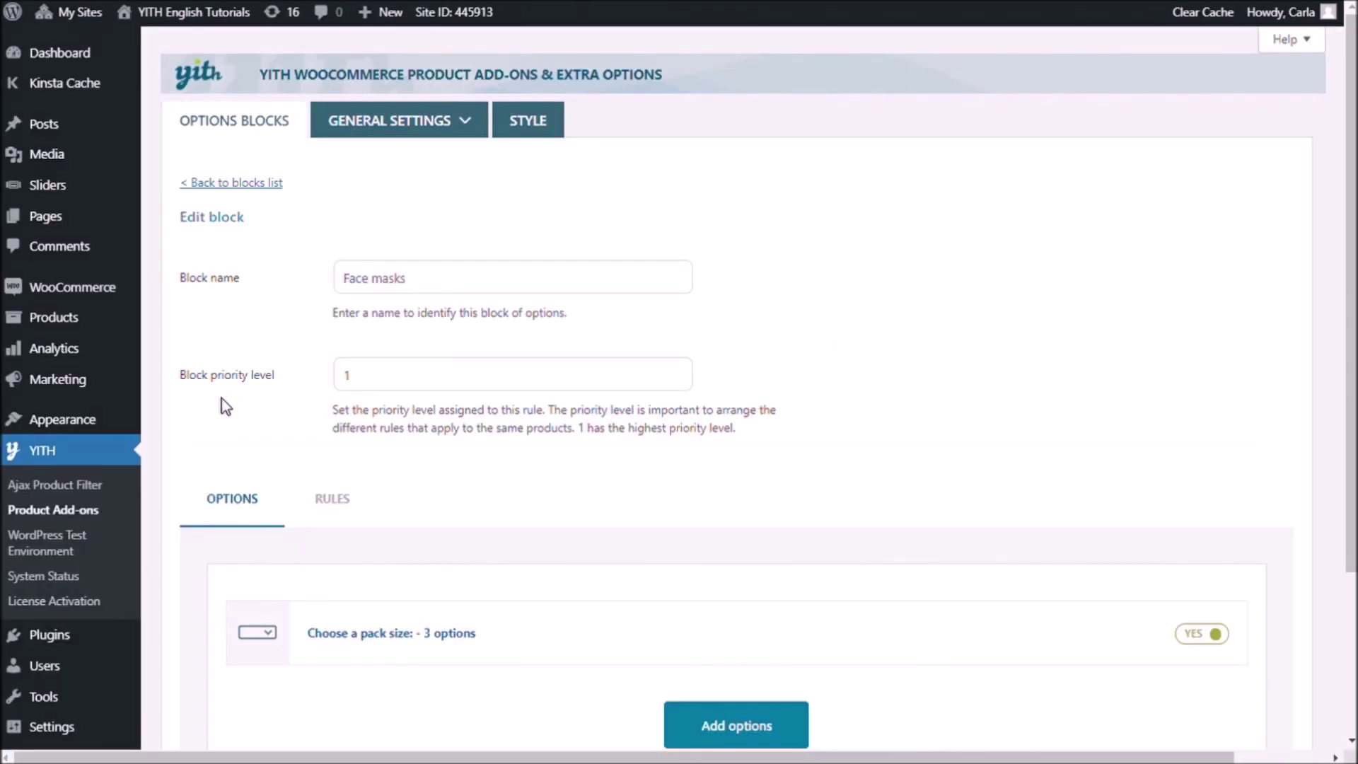
Under Cart & Order settings, set 'Show the replacement image in the cart' to NO and save the options.
{"action": "mouse_move", "coordinate": [443, 132]}
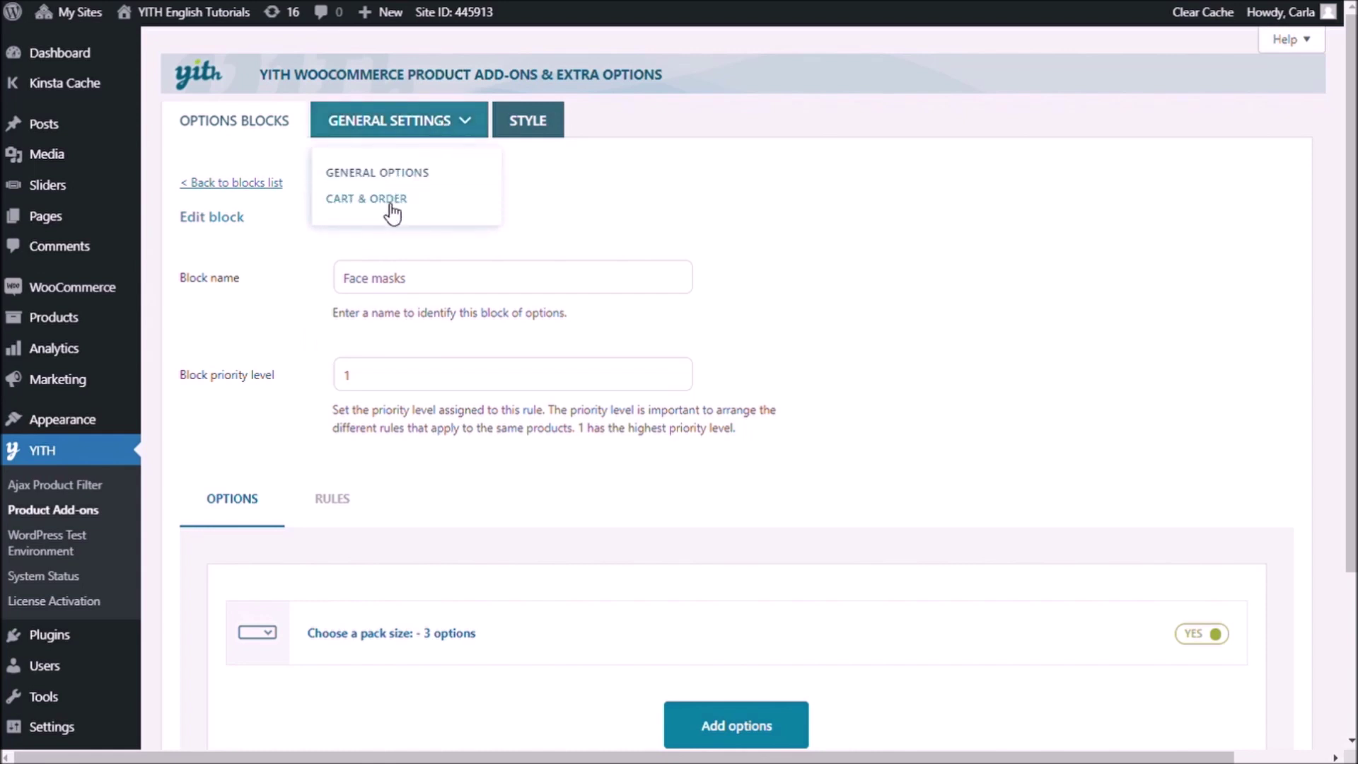
{"action": "left_click", "coordinate": [390, 201]}
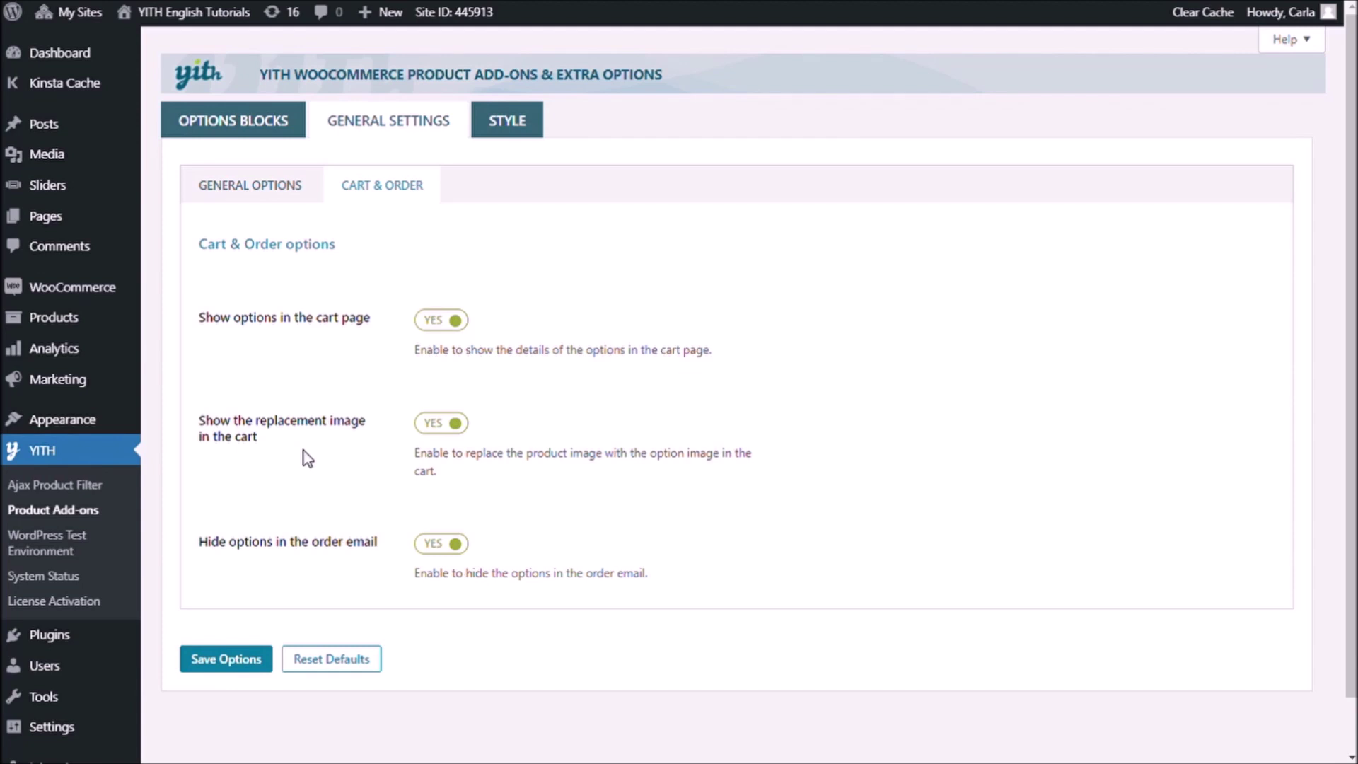
{"action": "left_click", "coordinate": [446, 424]}
{"action": "left_click", "coordinate": [246, 659]}
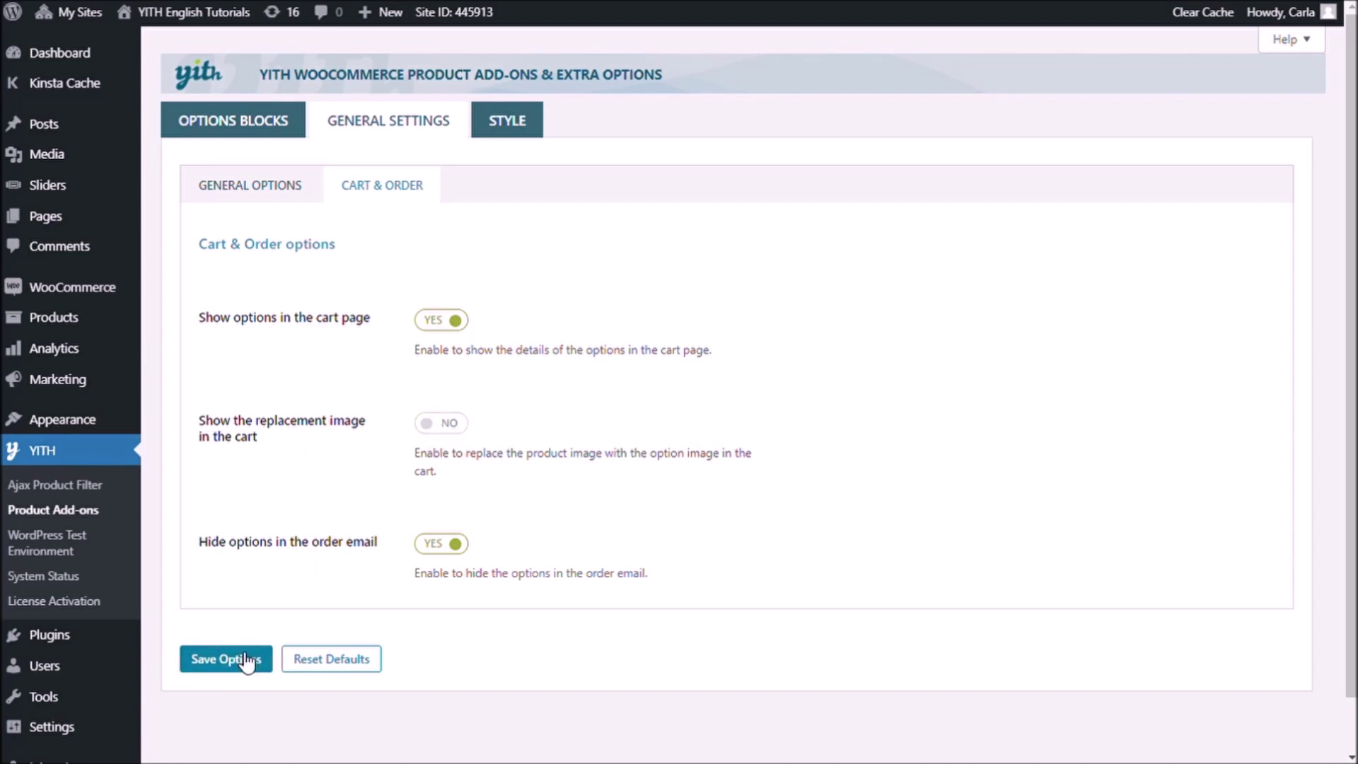